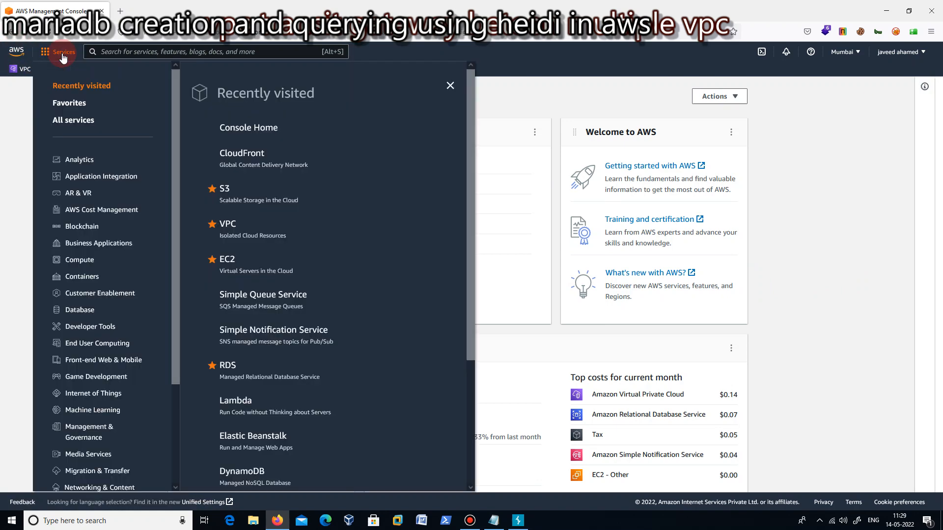
Open the RDS service from the Database category of the AWS services.
left_click(59, 52)
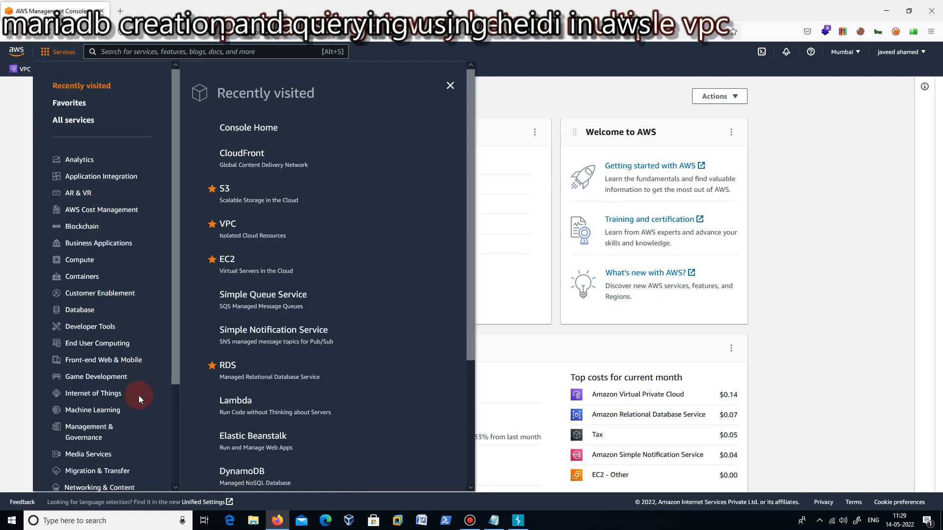
left_click(84, 312)
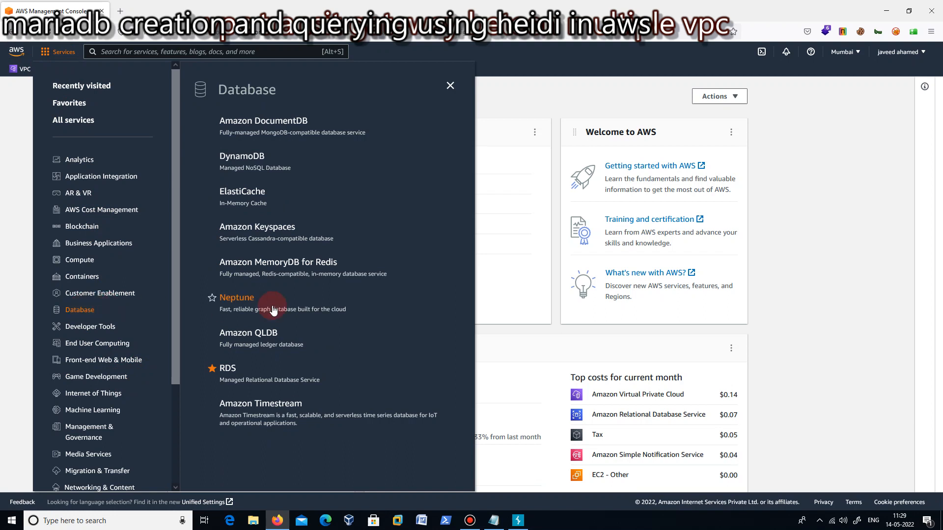
left_click(224, 369)
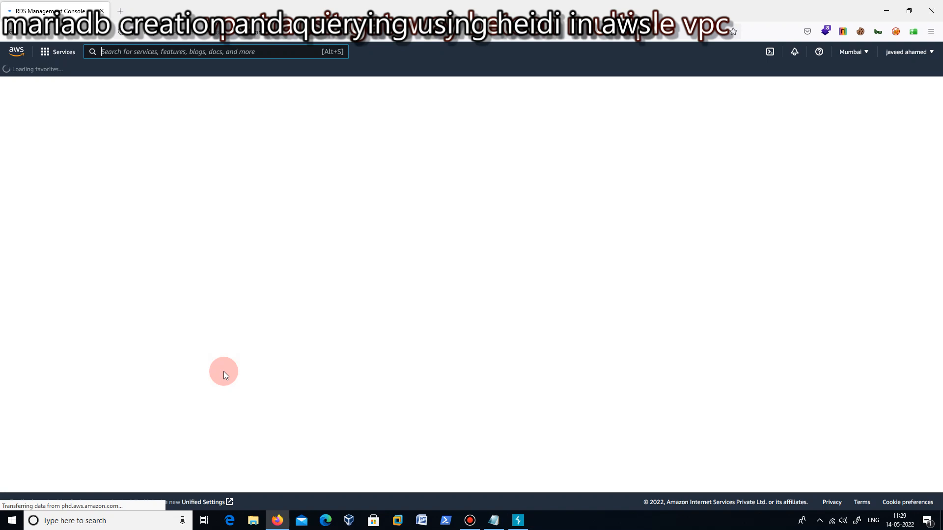
left_click(470, 522)
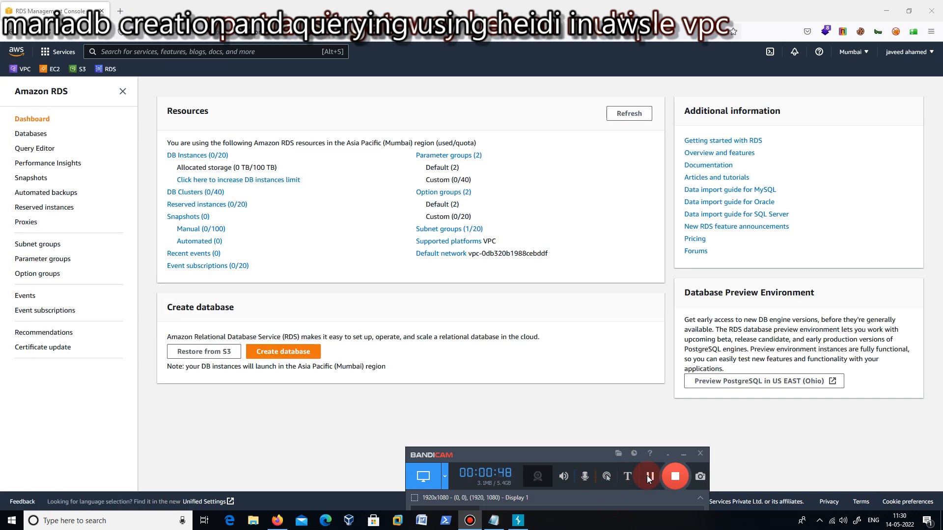
left_click(683, 454)
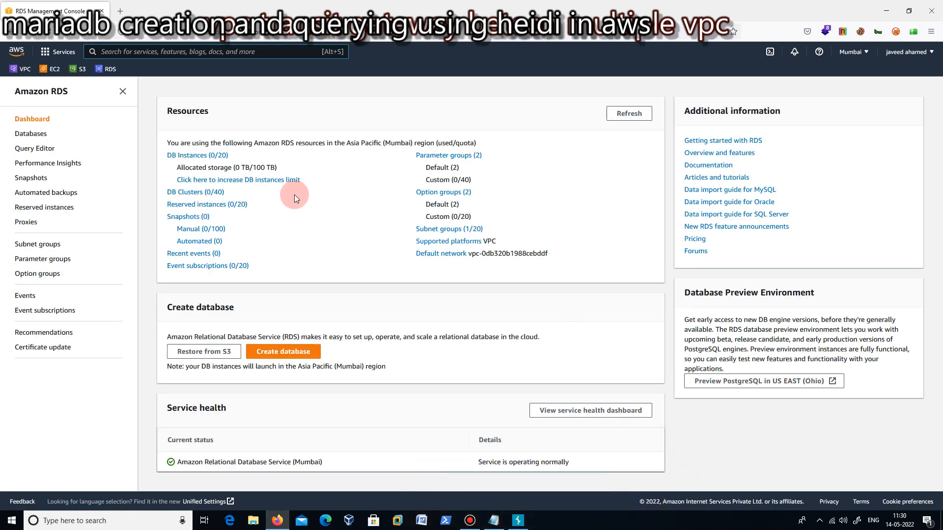
Open the list of DB instances, start creating a database, and dismiss the feedback banner.
left_click(210, 156)
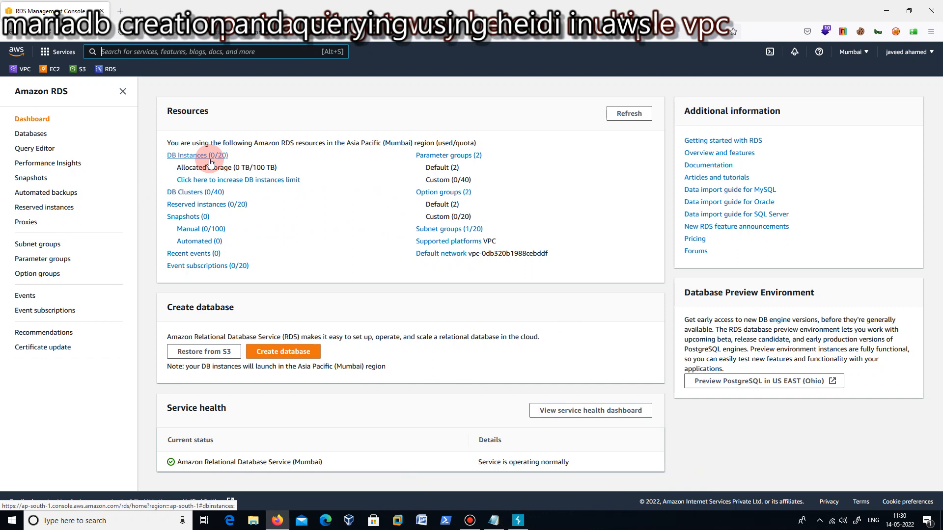
left_click(210, 158)
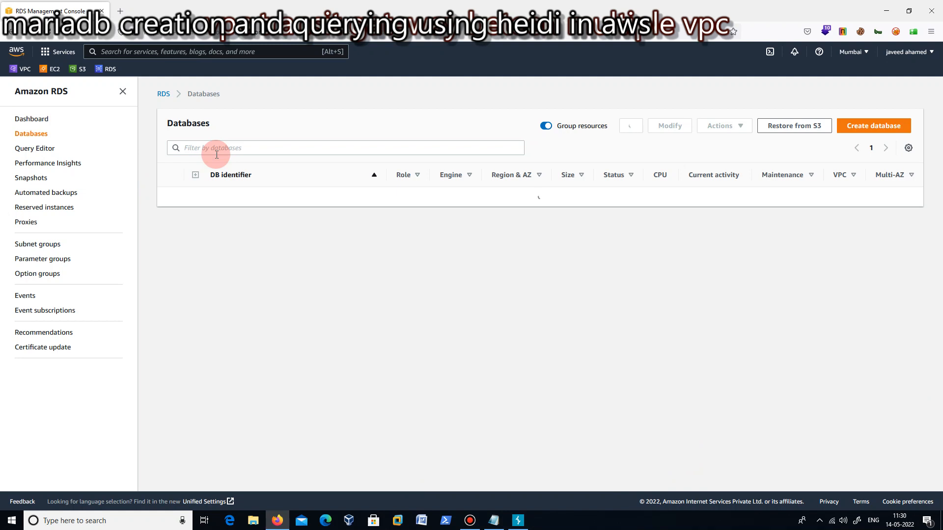
left_click(880, 126)
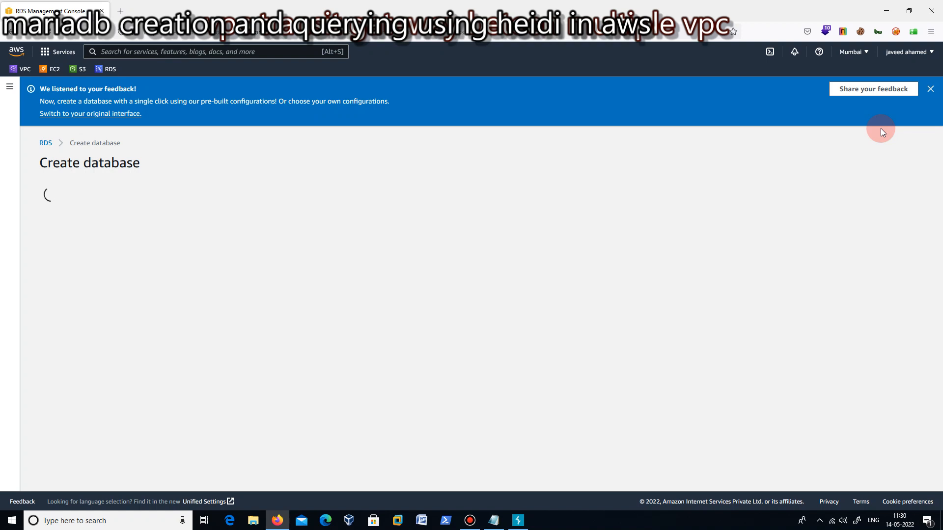
left_click(931, 88)
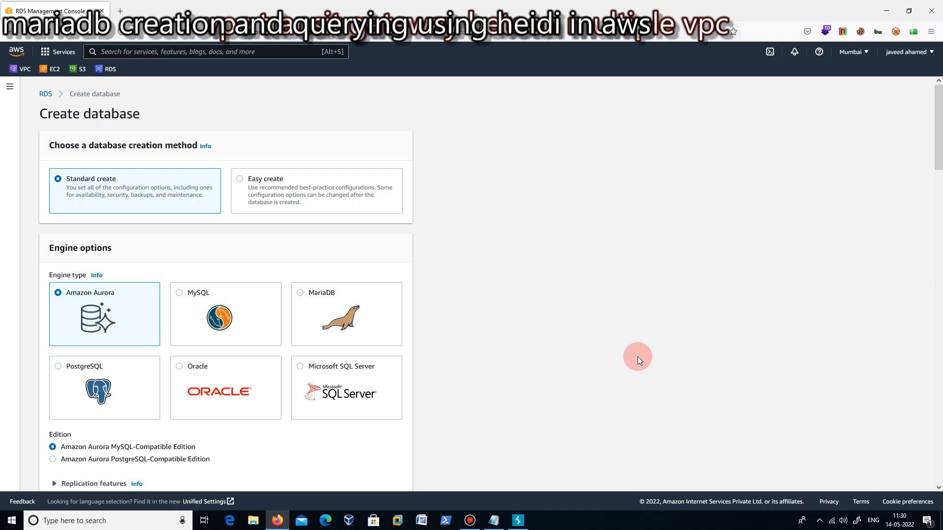
Choose MariaDB as the engine type for the new database.
scroll(540, 356, "down", 2)
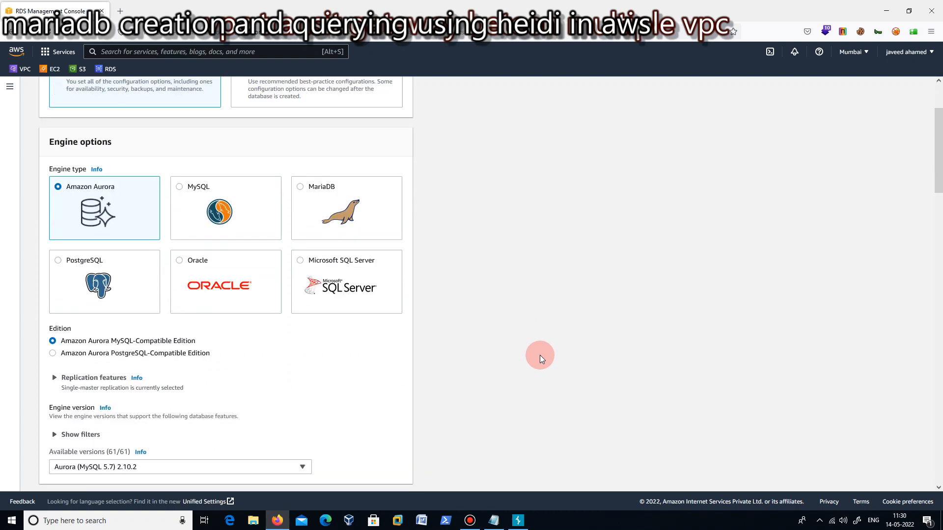
left_click(300, 187)
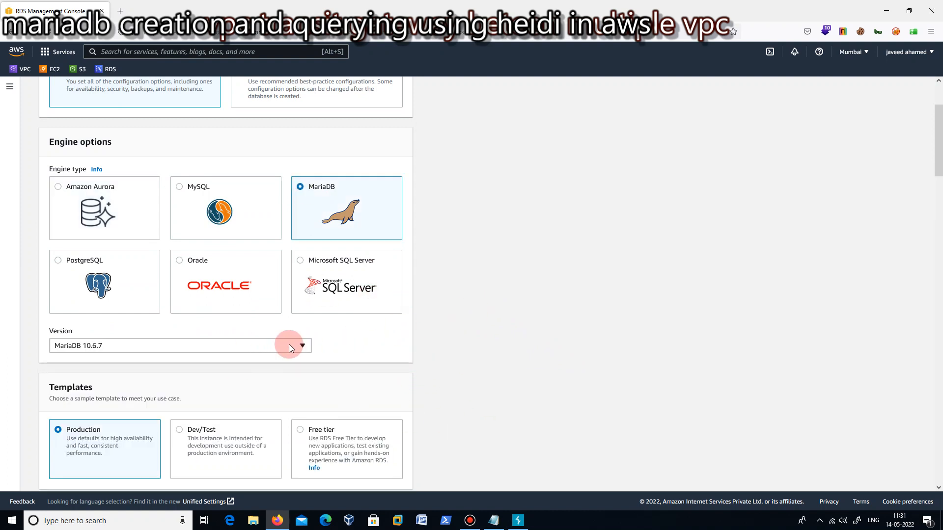
scroll(425, 274, "down", 3)
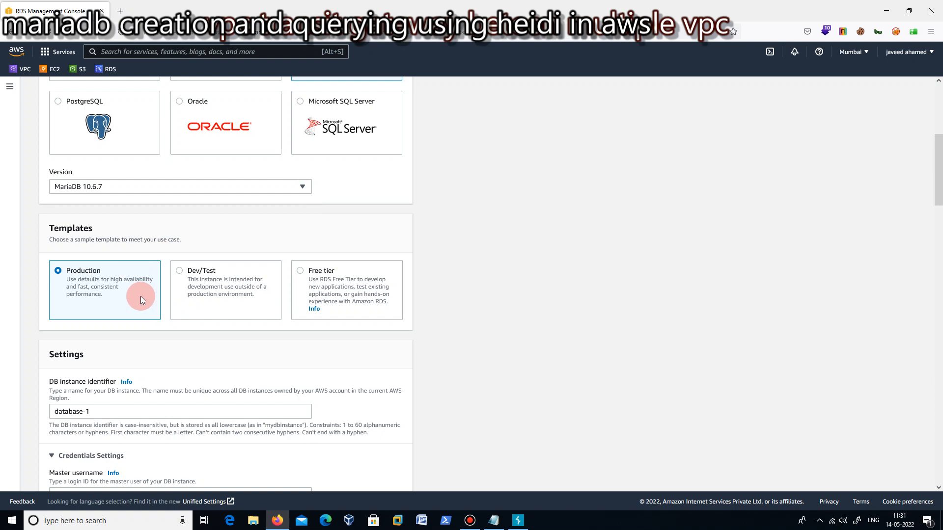
left_click(469, 522)
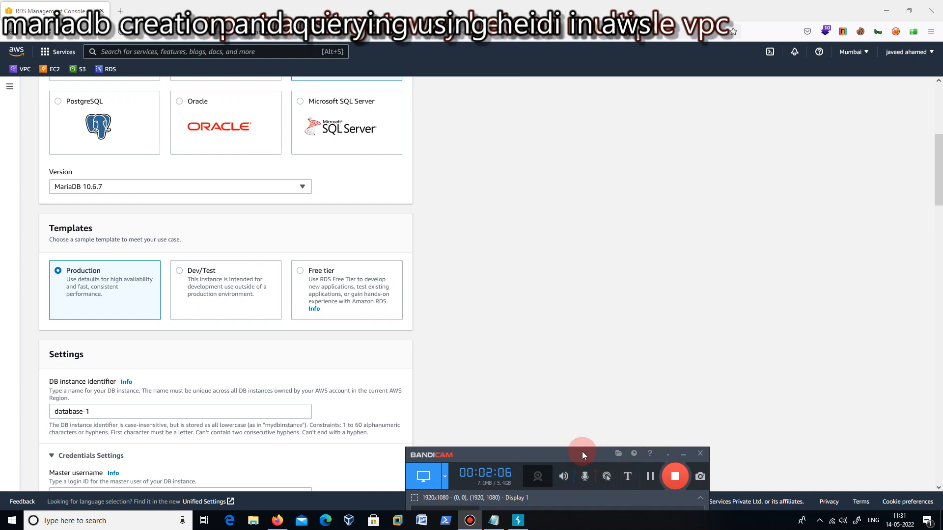
left_click_drag(583, 453, 614, 386)
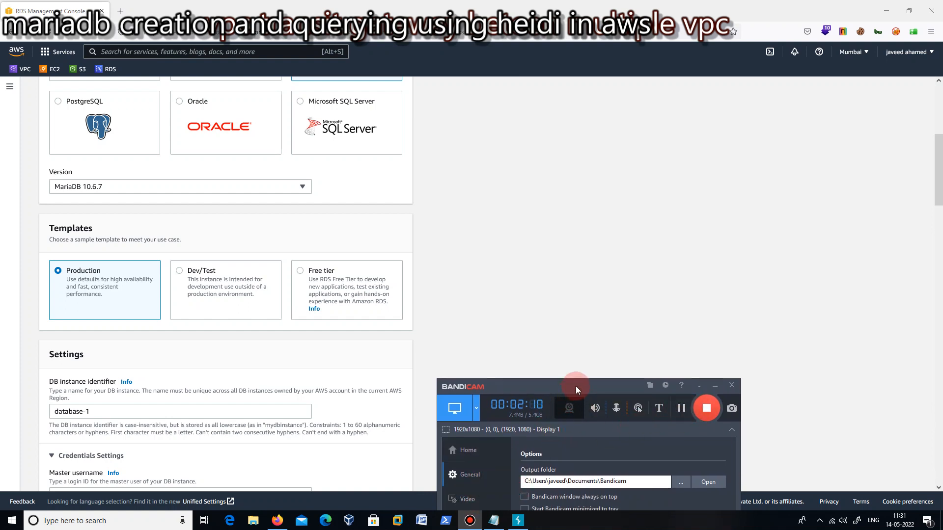
mouse_move(575, 386)
left_mouse_down()
mouse_move(602, 347)
mouse_move(605, 321)
left_mouse_up()
left_click(511, 409)
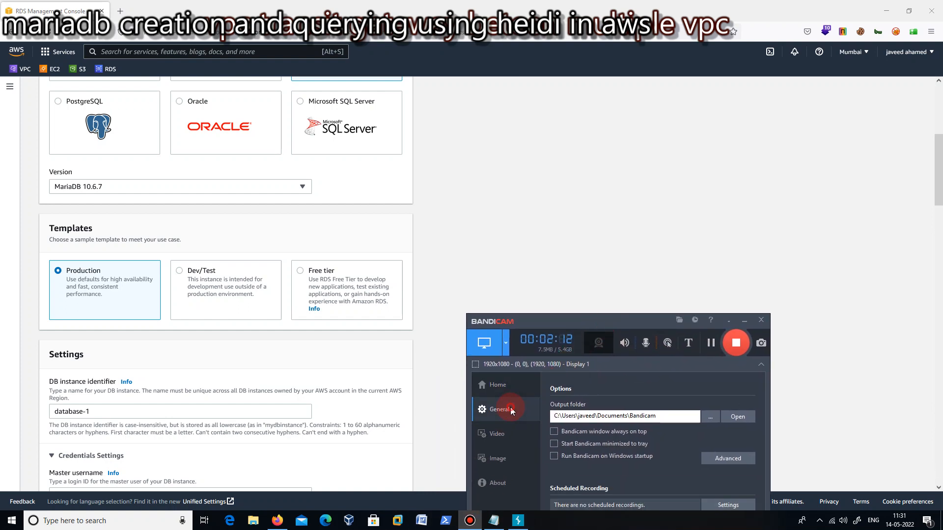
left_click(557, 365)
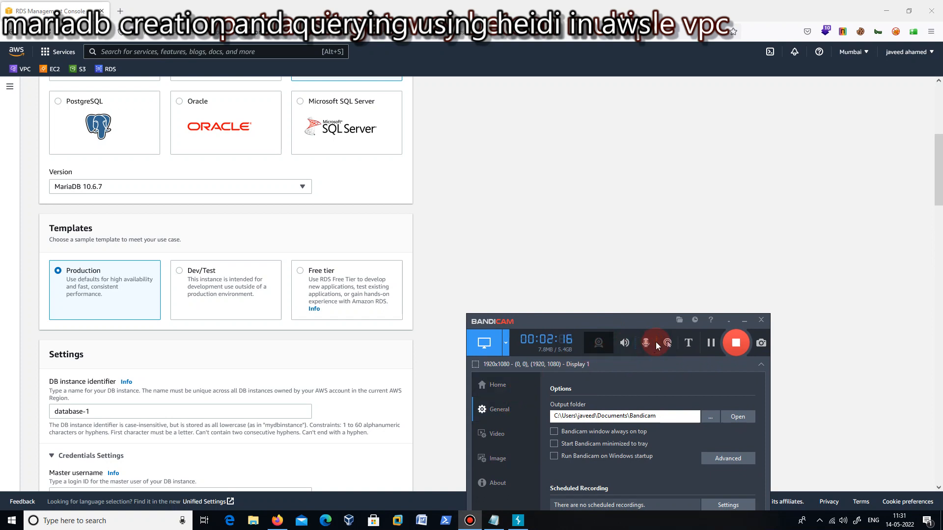
left_click(745, 322)
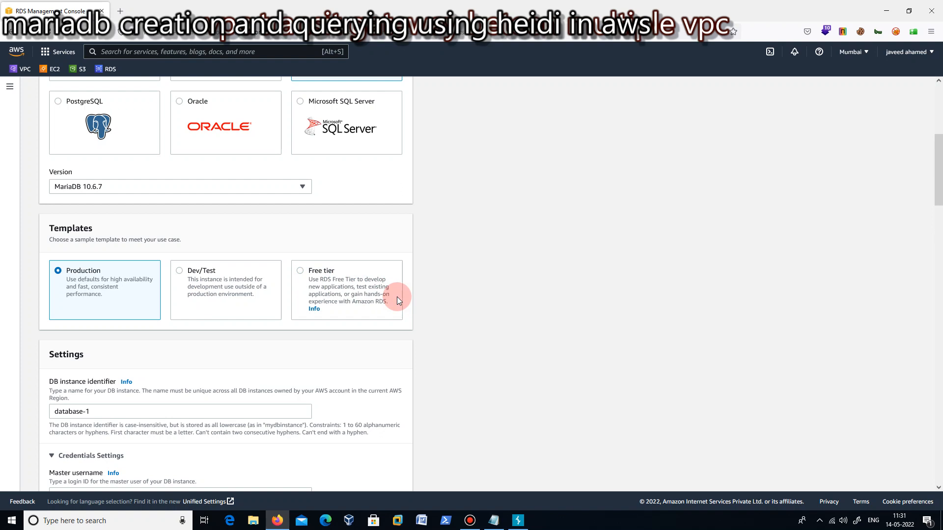
Set the DB instance identifier to db1.
scroll(479, 334, "down", 3)
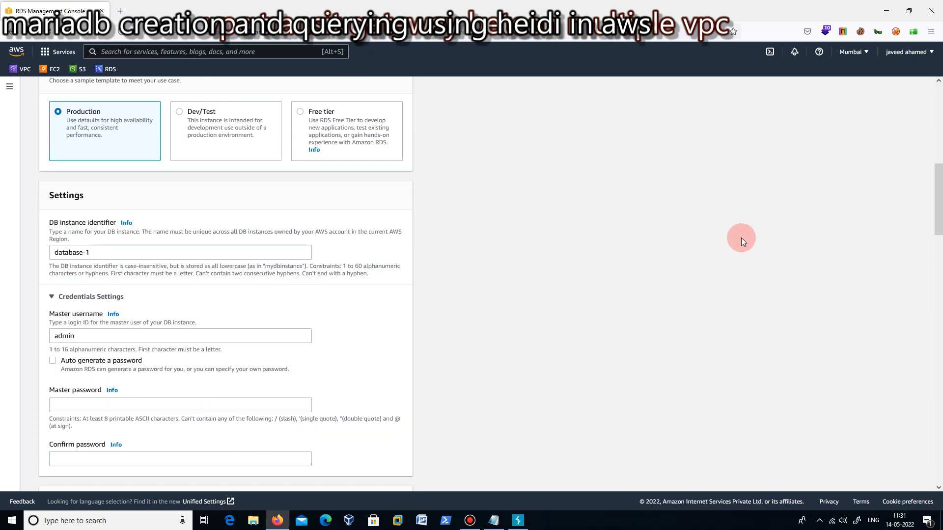
left_click(110, 252)
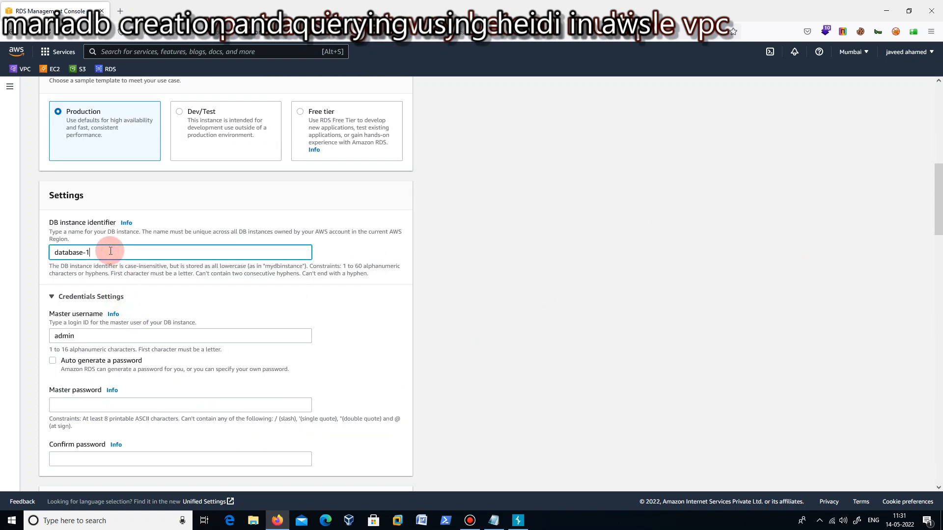
left_click_drag(110, 251, 15, 247)
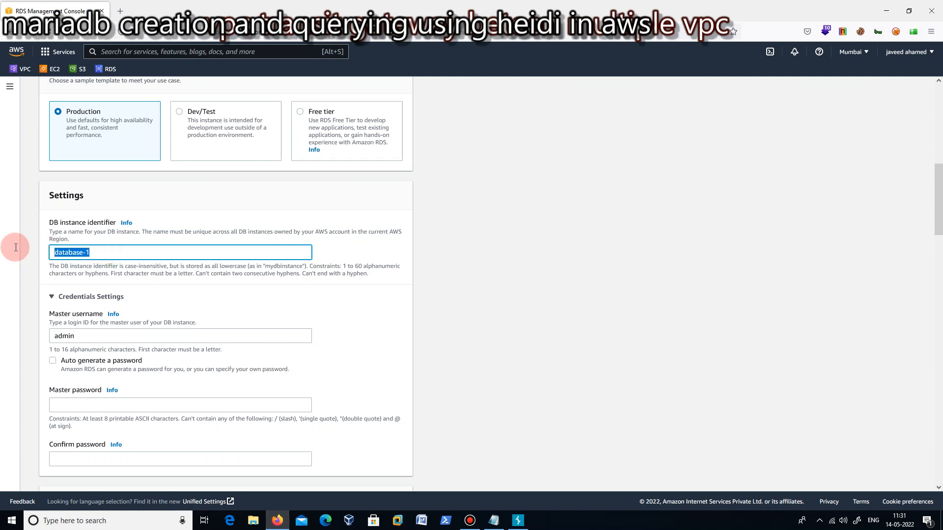
type("db1")
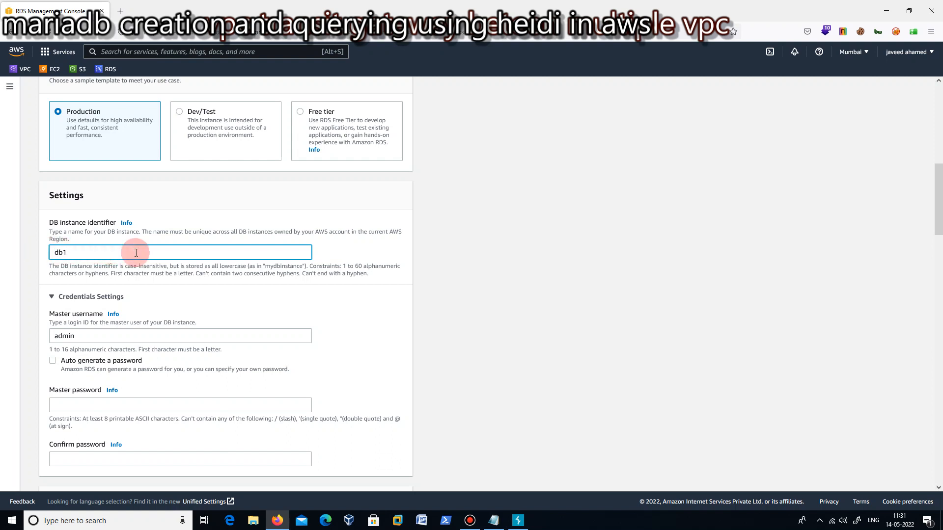
Enter the master password for the admin user and repeat it in the confirmation field.
left_click(88, 338)
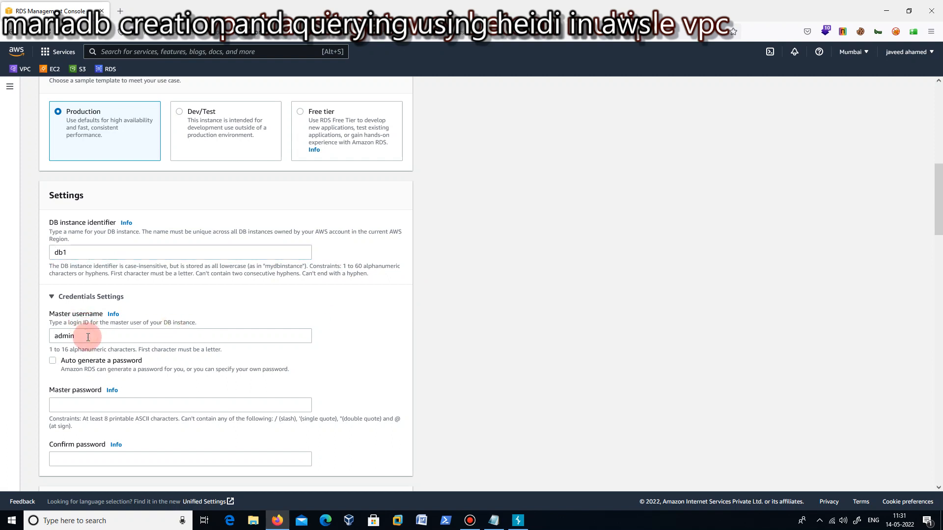
scroll(243, 389, "down", 2)
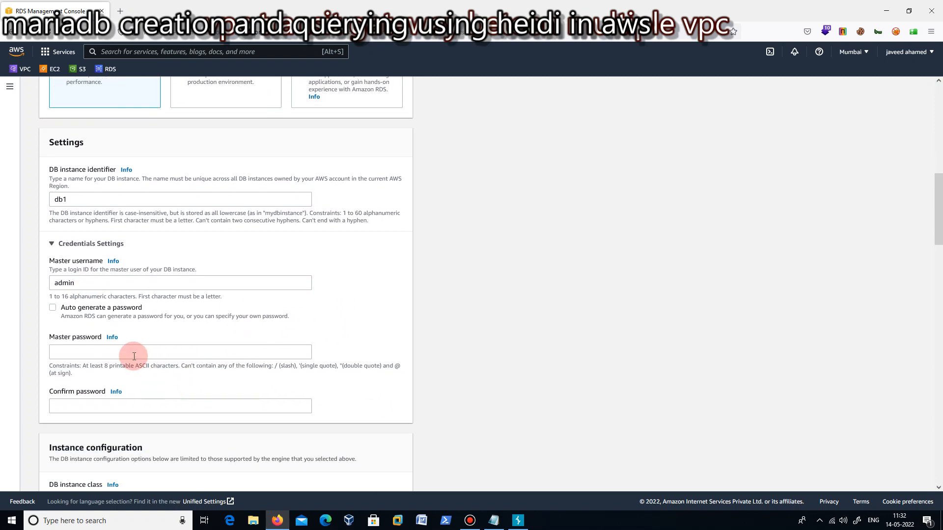
left_click(134, 356)
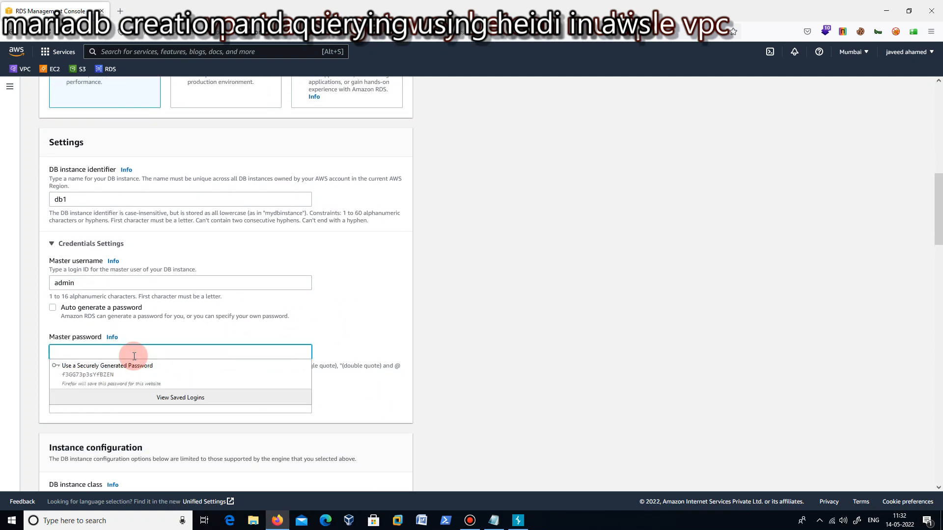
type("a••••")
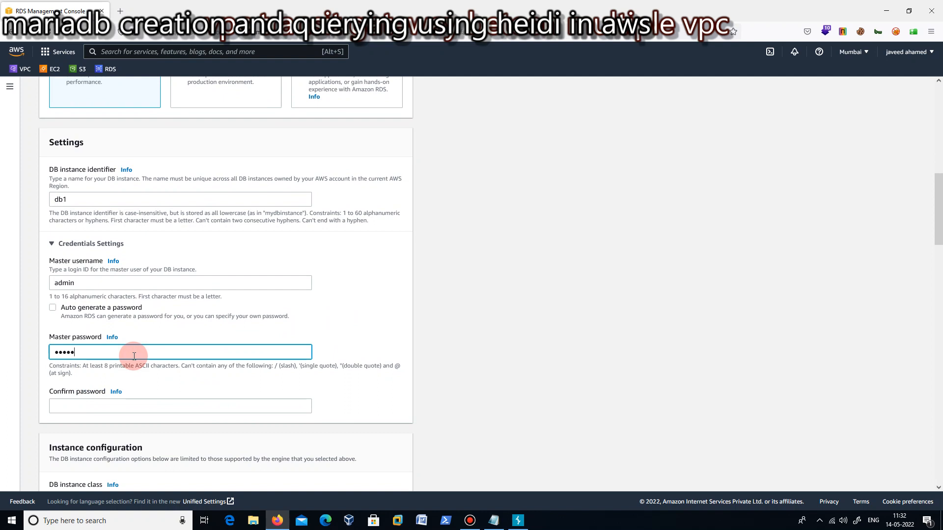
type("•")
key("Tab")
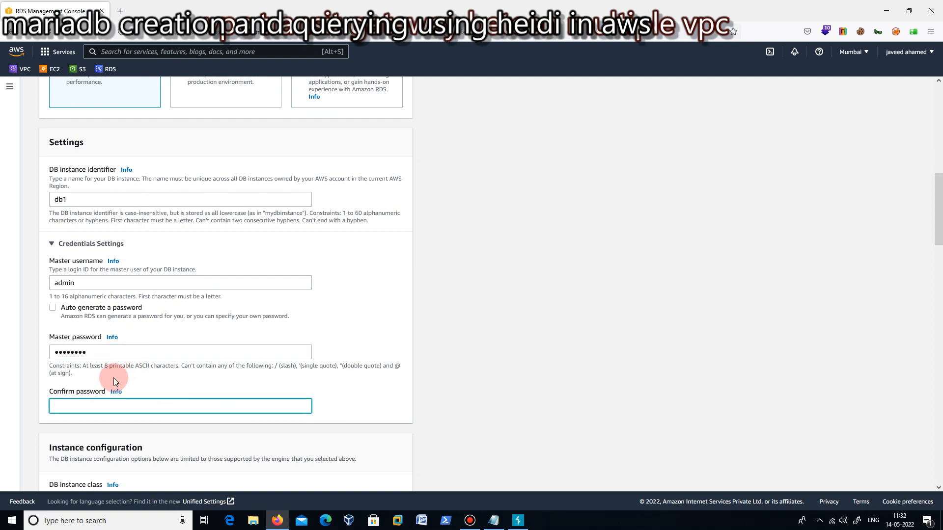
type("••••••")
scroll(437, 358, "down", 3)
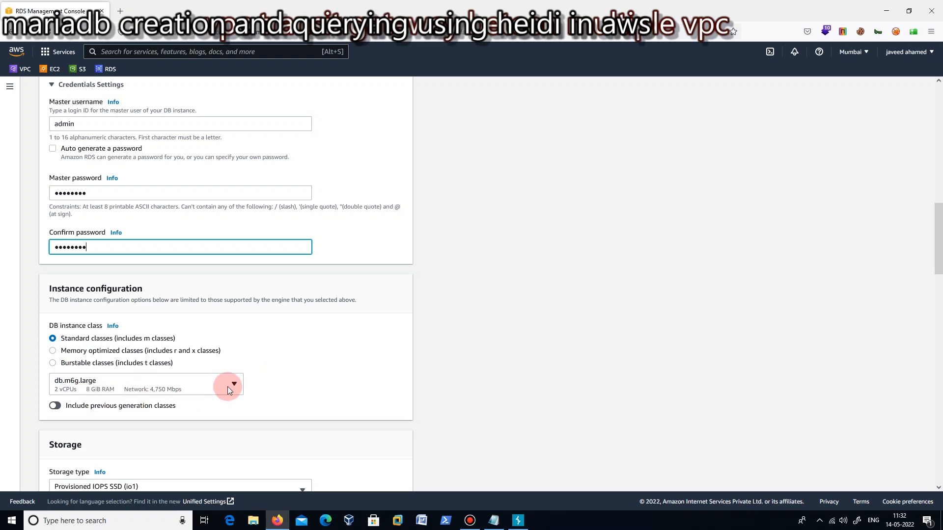
left_click(228, 387)
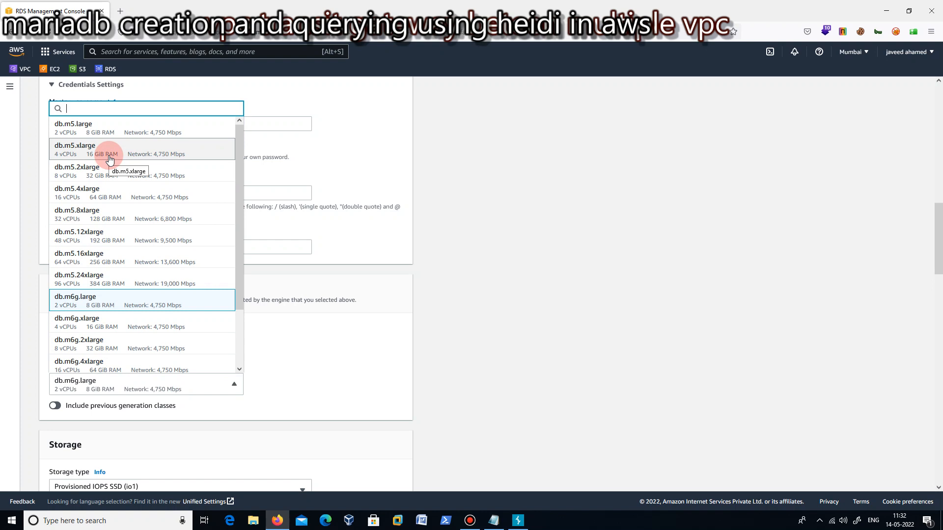
left_click(402, 167)
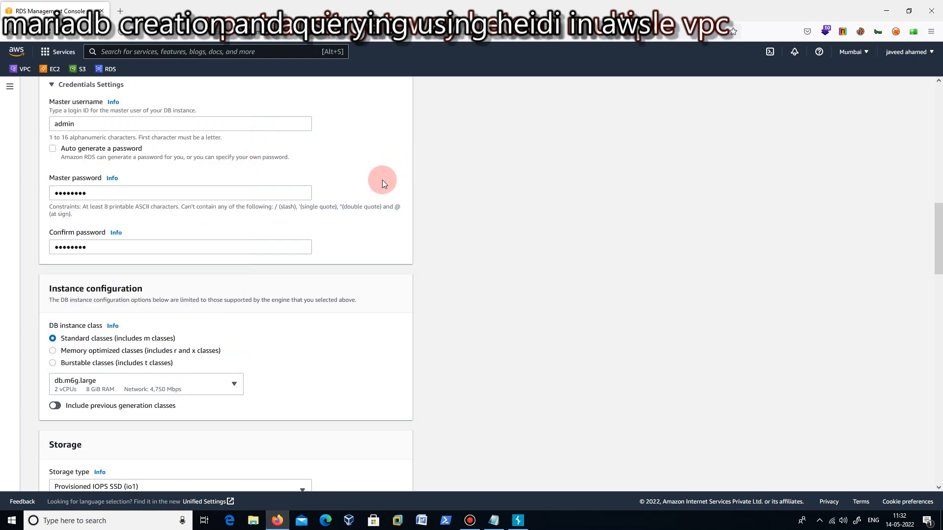
left_click(53, 350)
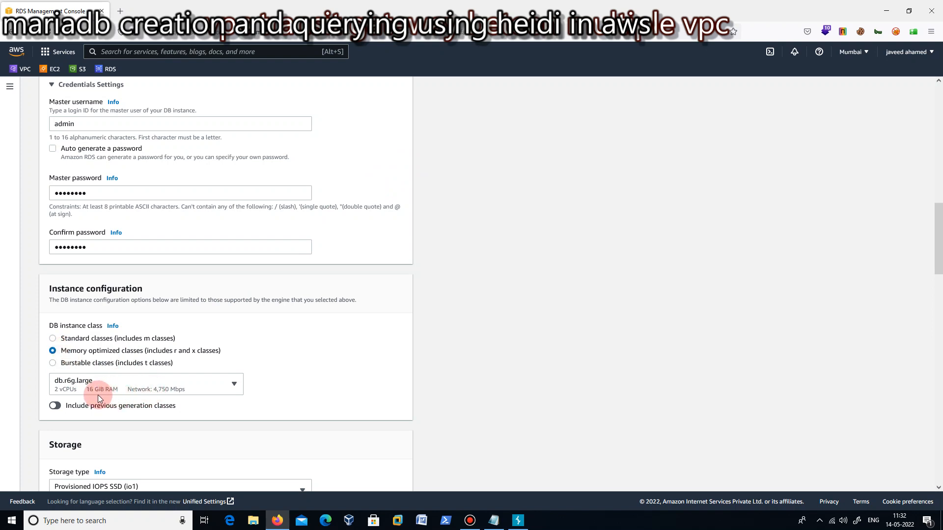
Set the DB instance class to burstable classes, keeping the db.t3.micro size.
left_click(53, 364)
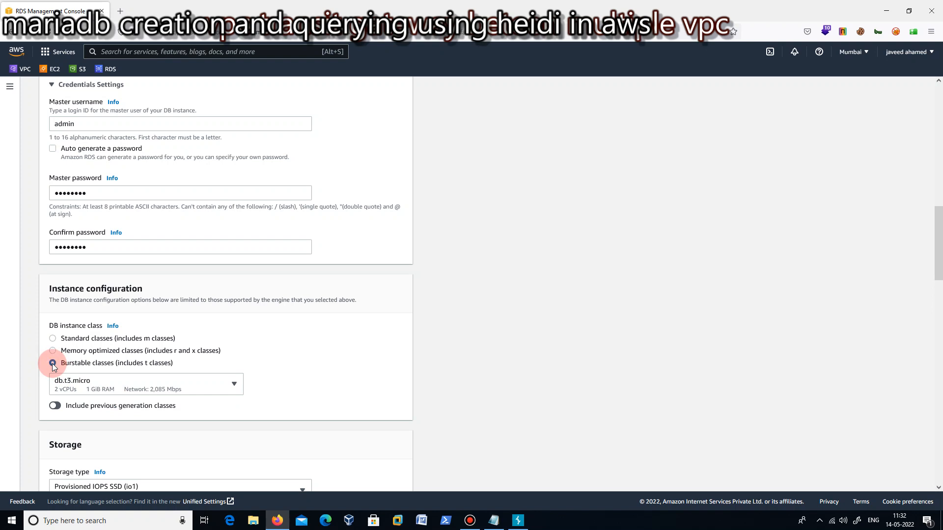
left_click(238, 389)
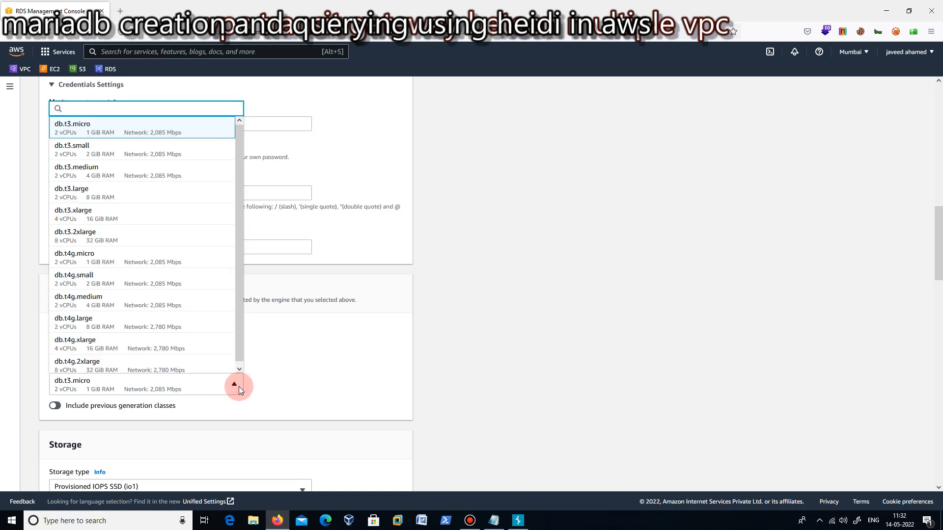
left_click(296, 372)
Examine the storage types offered for the database.
scroll(330, 366, "down", 3)
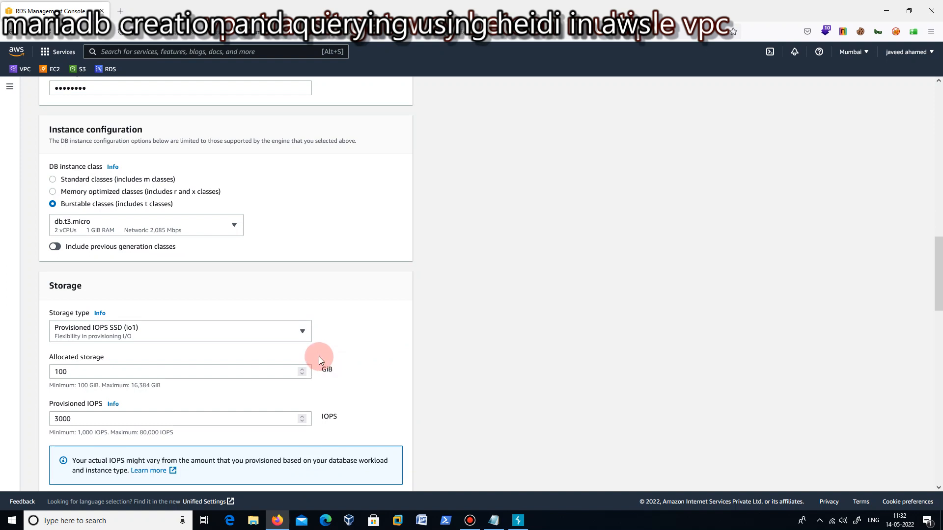
left_click(293, 334)
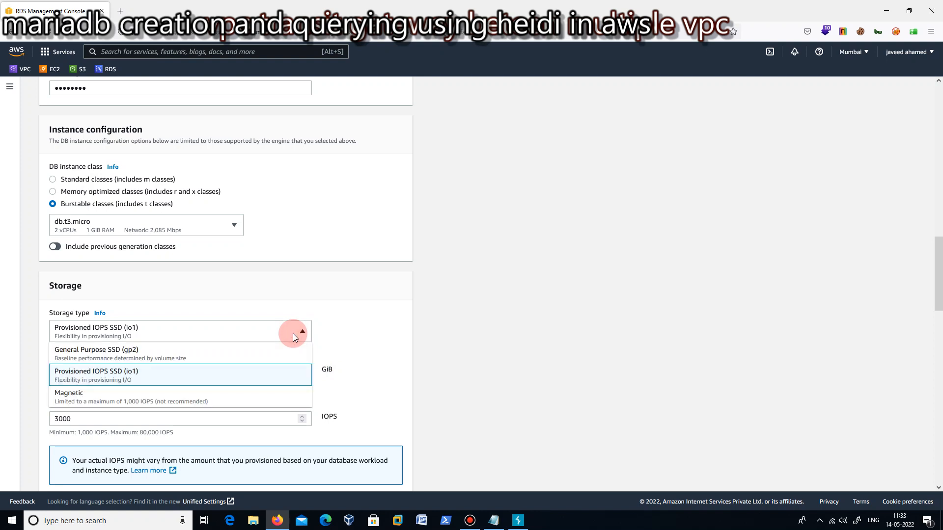
left_click(338, 332)
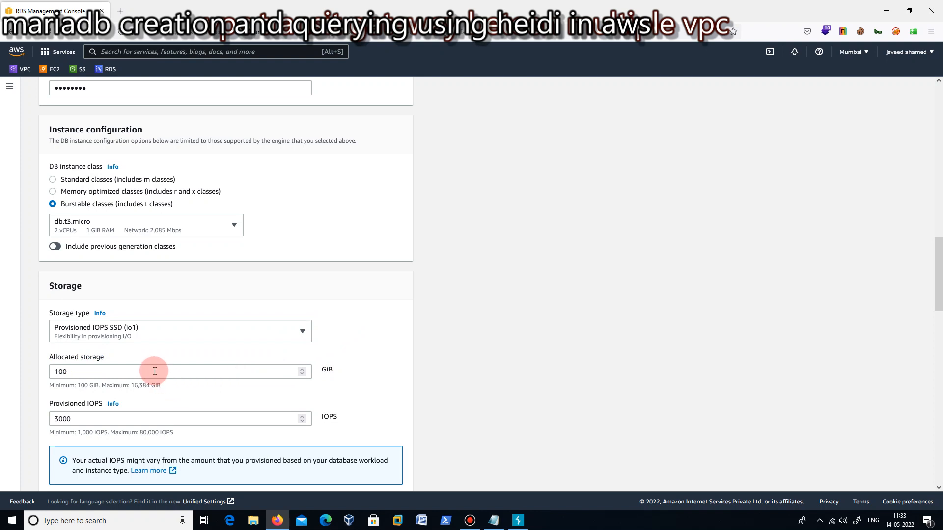
Replace the default VPC security group in the connectivity settings with the existing rds11sec group.
scroll(371, 352, "down", 3)
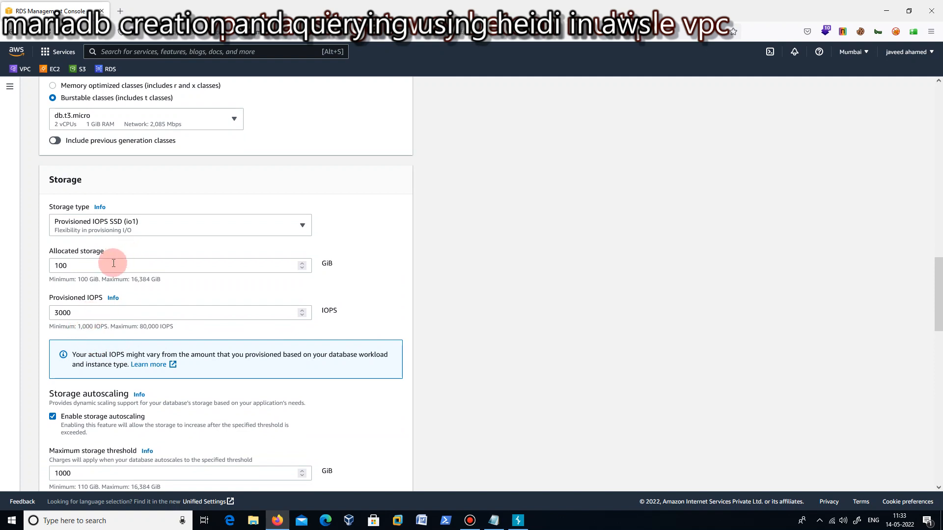
scroll(418, 309, "down", 3)
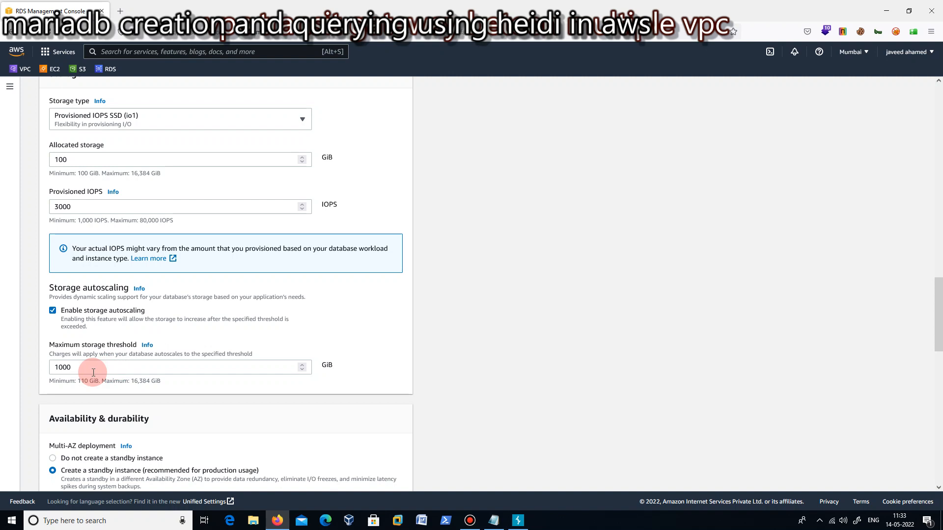
scroll(319, 388, "down", 2)
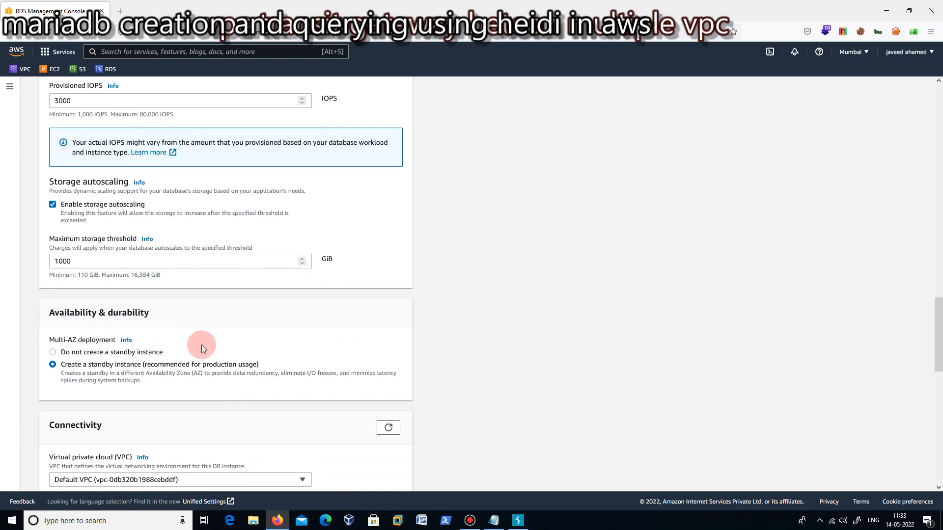
scroll(336, 366, "down", 2)
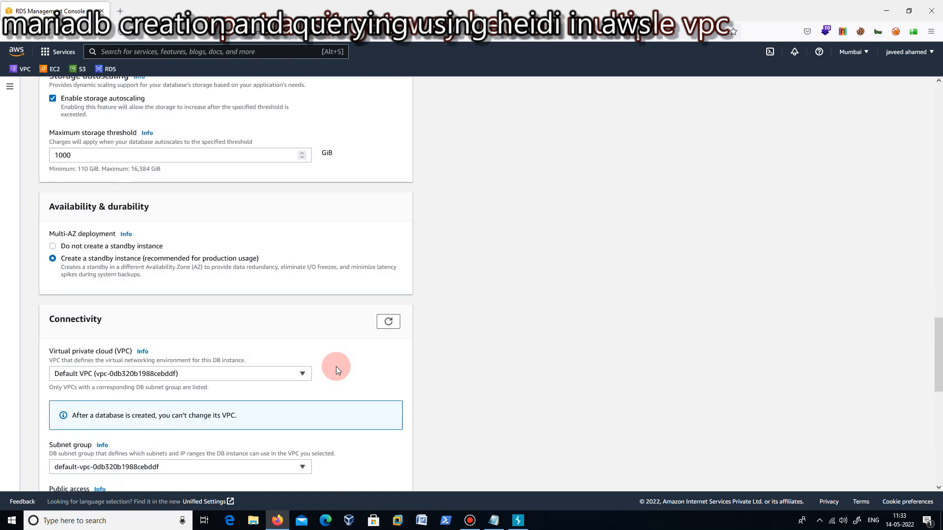
scroll(322, 382, "down", 2)
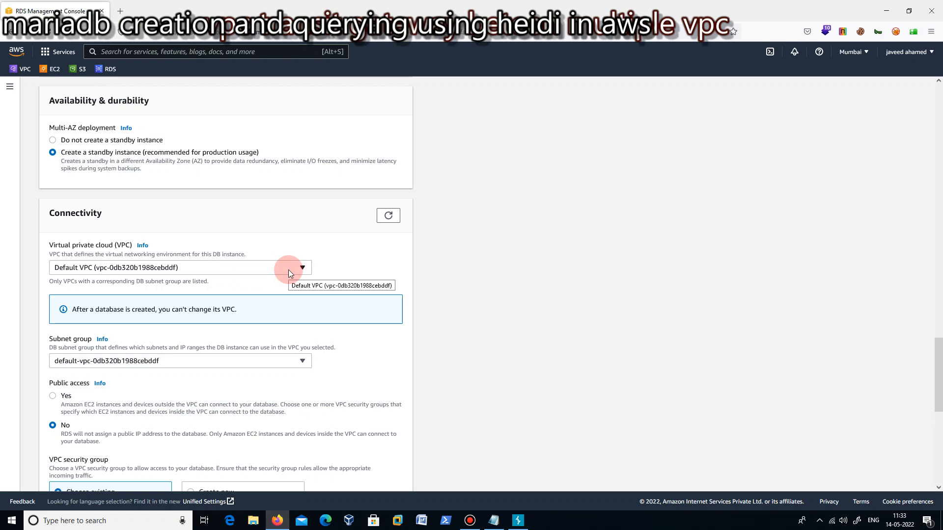
scroll(380, 308, "down", 3)
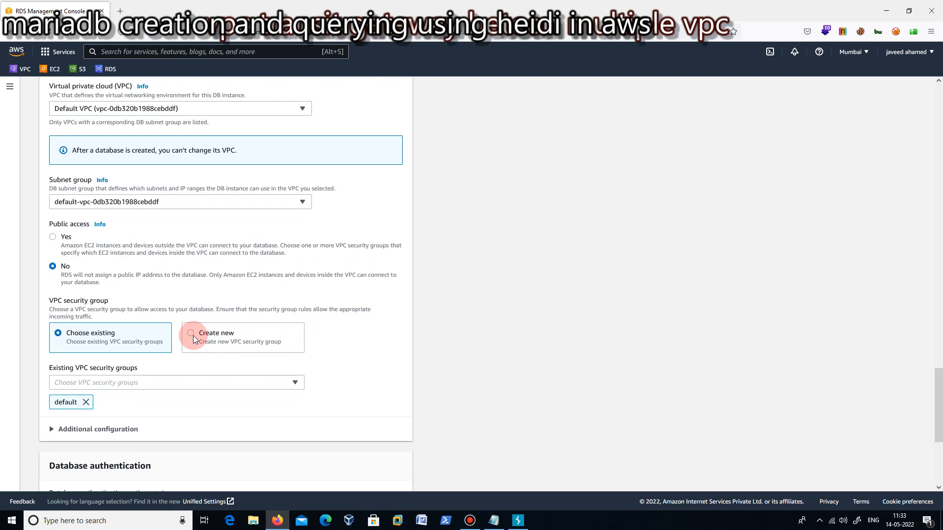
left_click(298, 383)
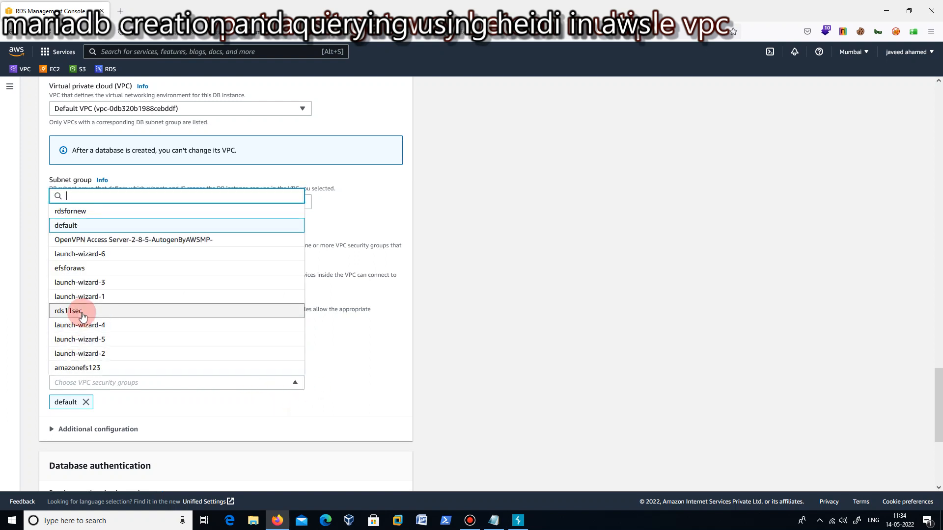
left_click(82, 315)
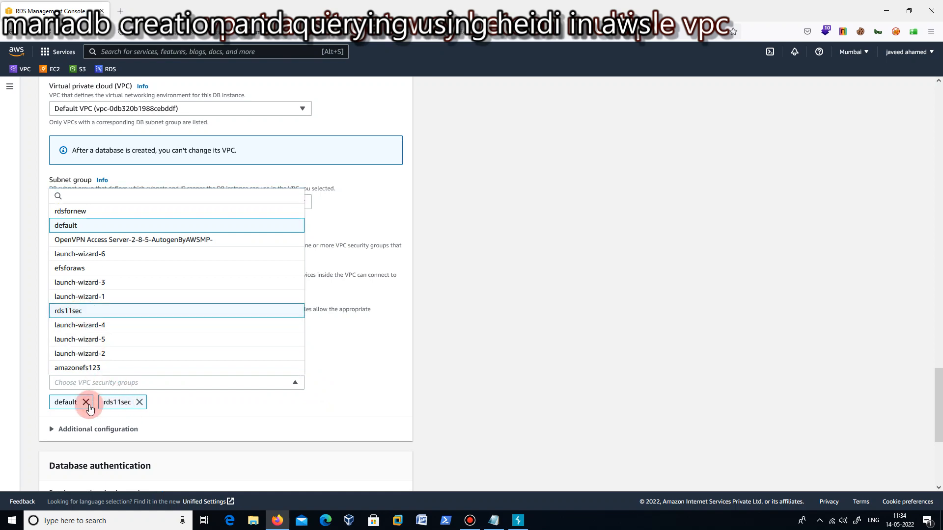
left_click(86, 402)
Set the initial database name to db1 in the additional configuration.
scroll(457, 344, "down", 4)
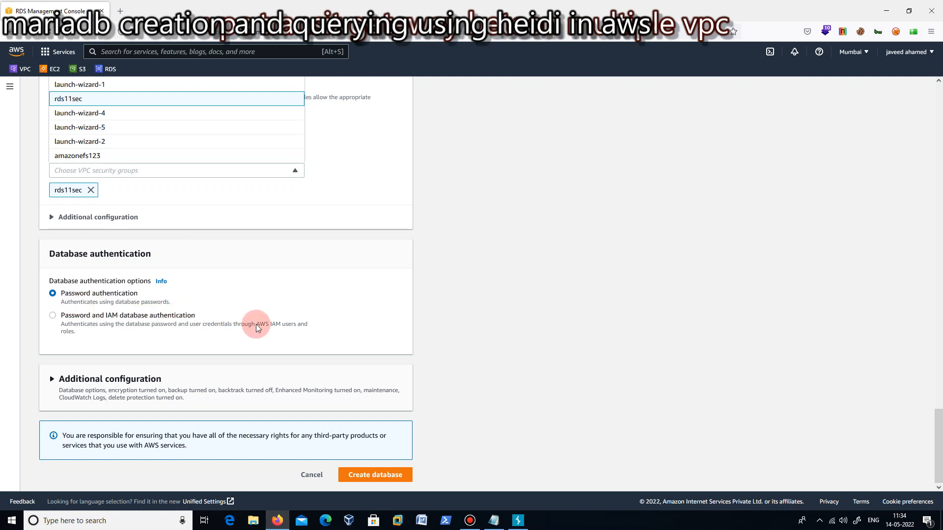
left_click(52, 381)
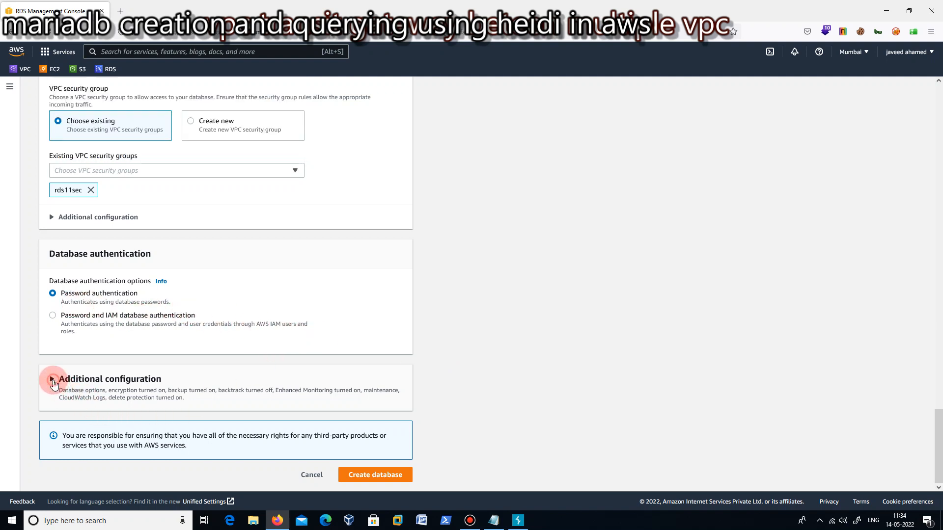
left_click(52, 381)
scroll(361, 358, "down", 2)
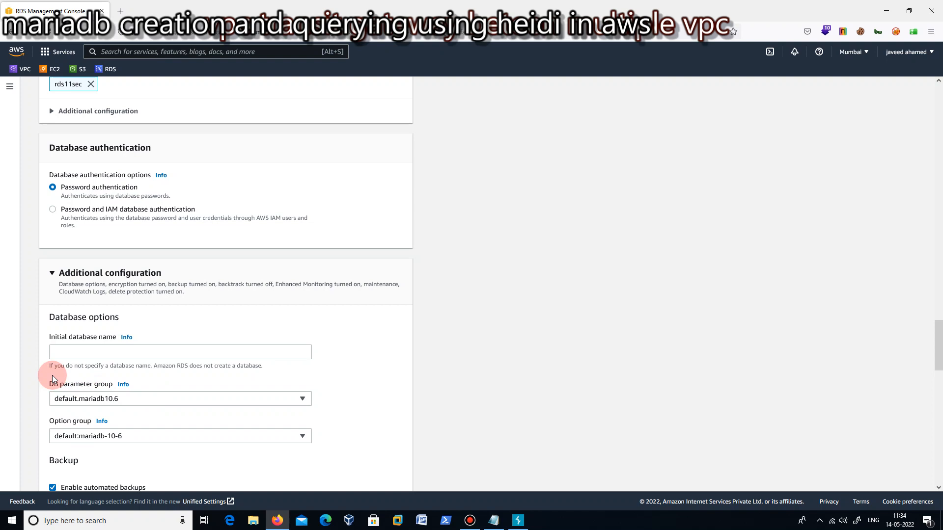
left_click(78, 352)
type("db")
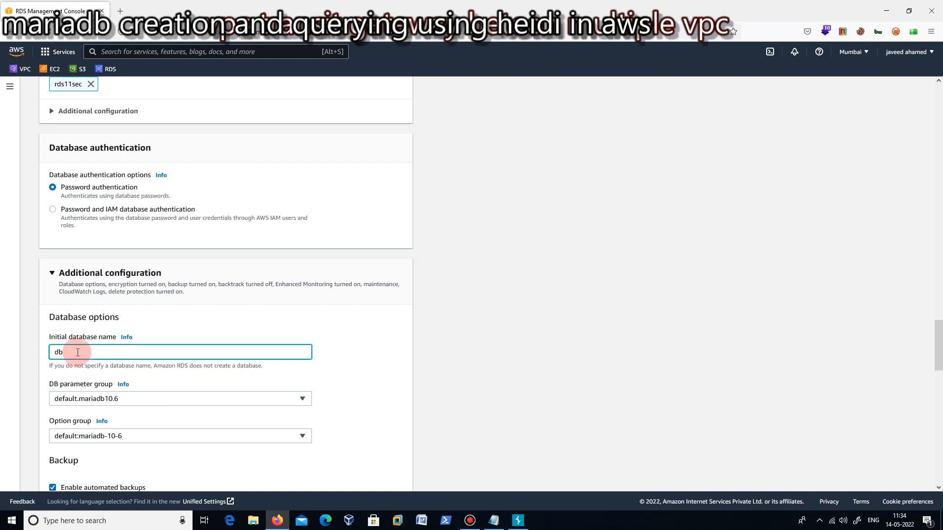
type("1")
Examine the backup retention periods offered for automated backups.
scroll(341, 343, "down", 2)
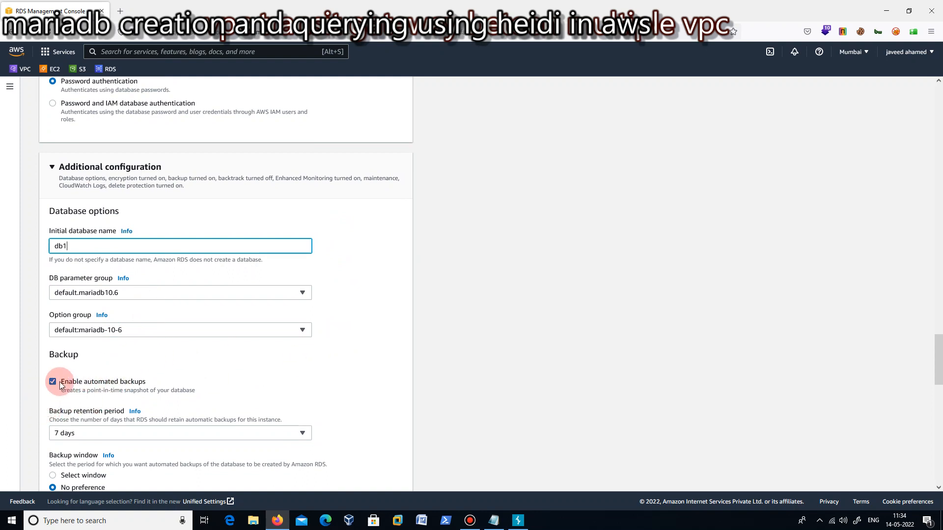
scroll(190, 368, "down", 2)
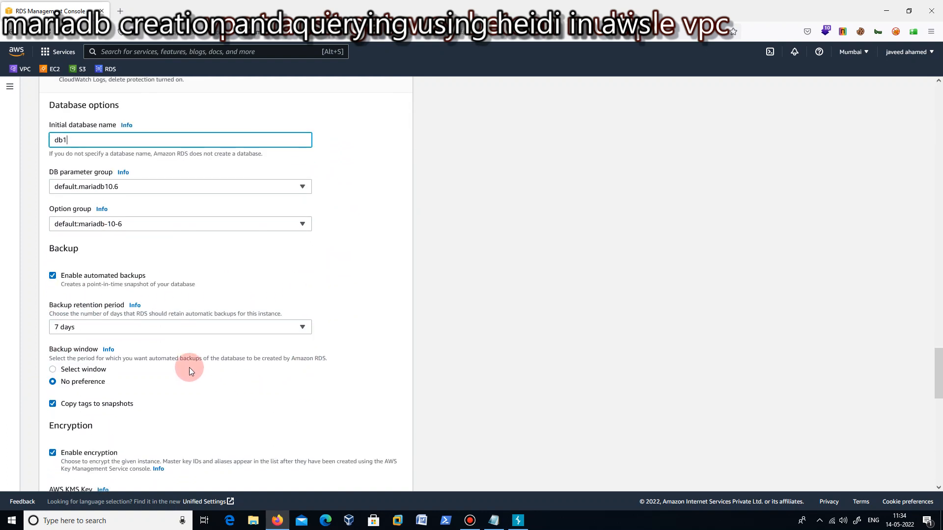
left_click(207, 325)
left_click(270, 331)
left_click(273, 329)
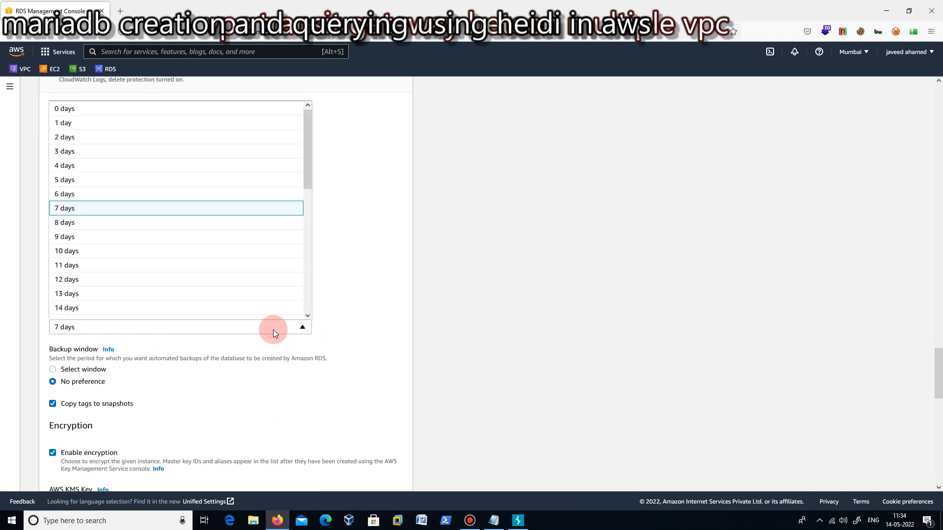
left_click_drag(306, 186, 310, 321)
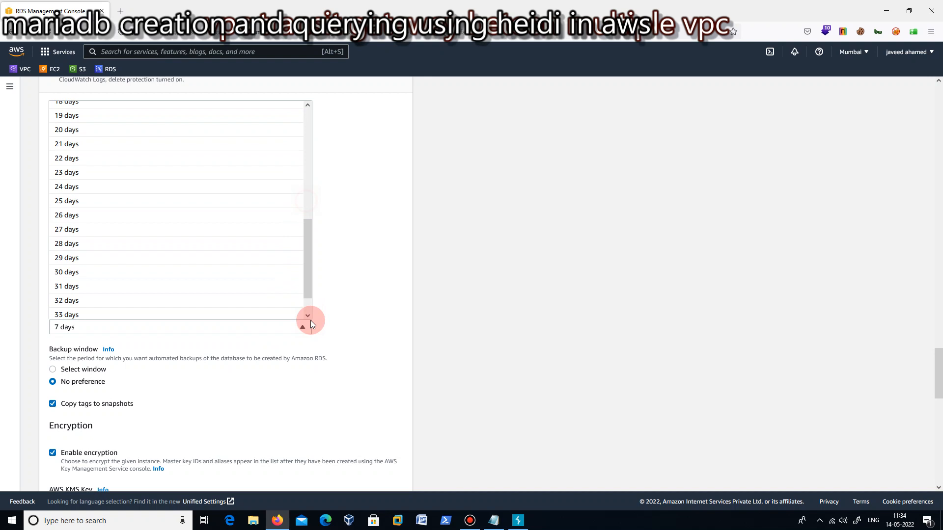
left_click(339, 272)
Try a selected backup window and return the setting to no preference.
scroll(394, 309, "down", 2)
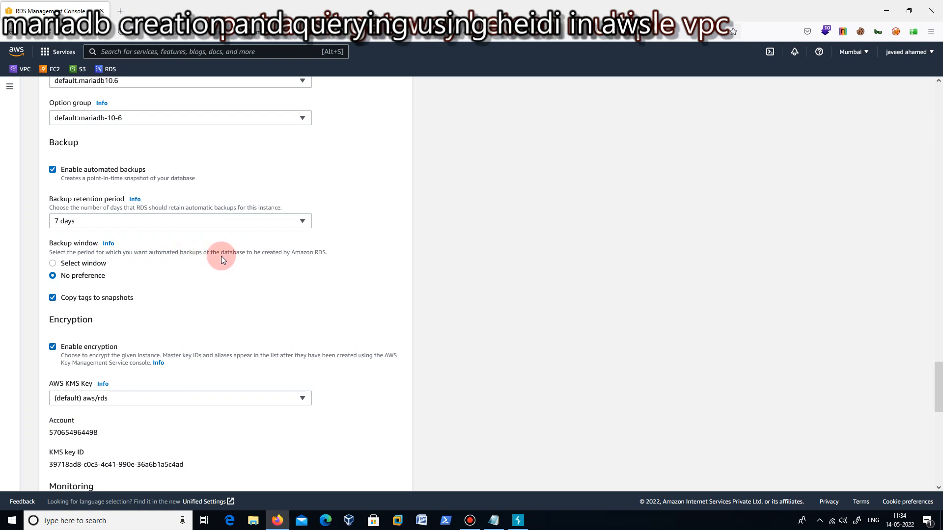
left_click(53, 264)
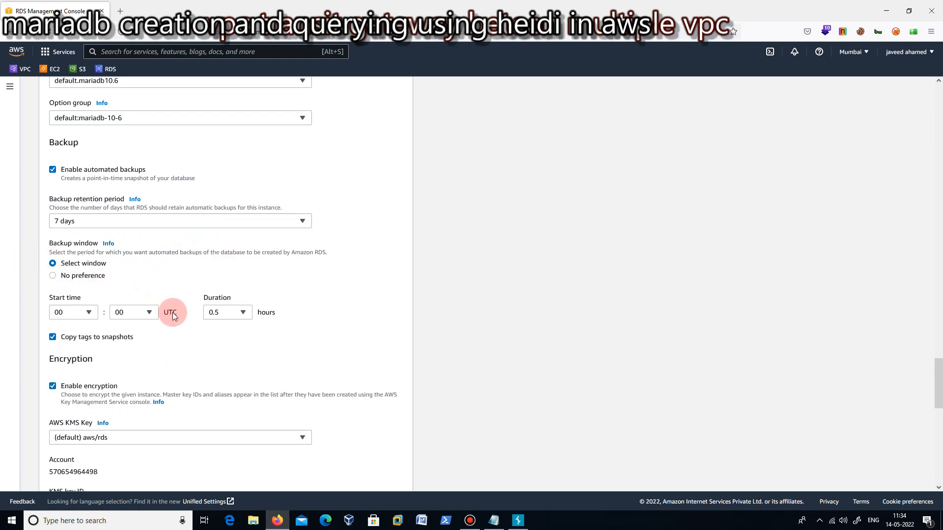
left_click(52, 276)
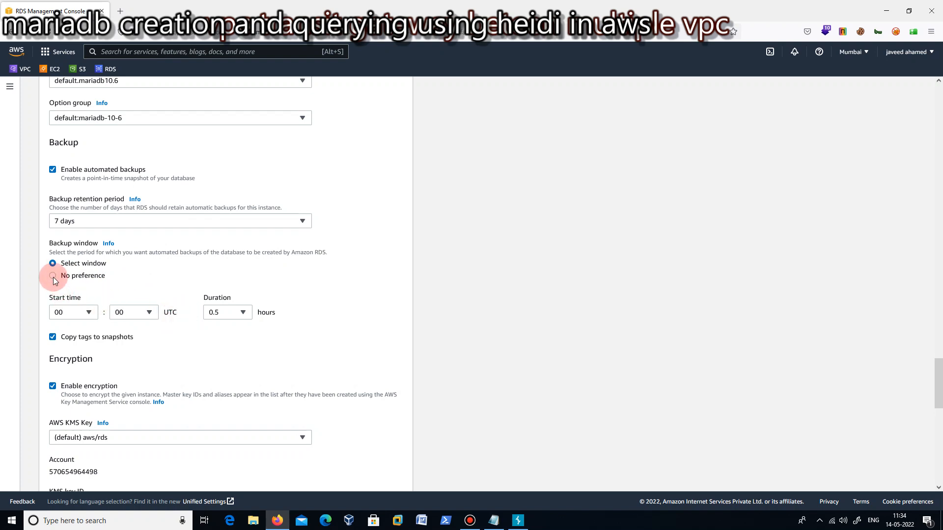
Review the encryption, monitoring, log export, maintenance and deletion protection settings.
scroll(408, 319, "down", 2)
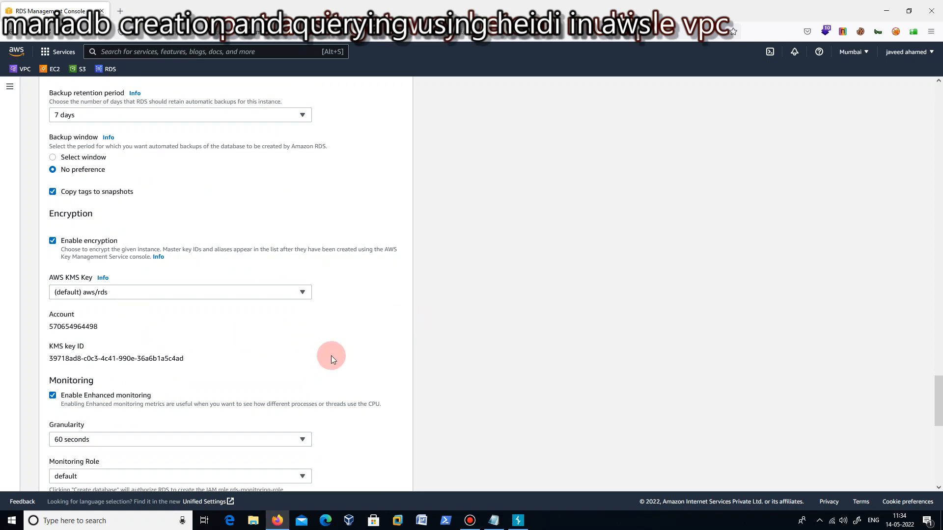
scroll(428, 332, "down", 3)
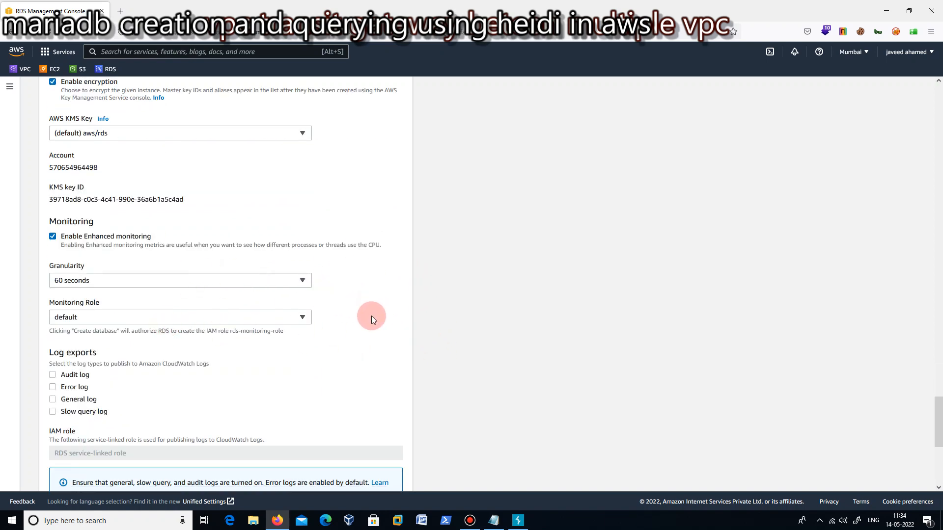
scroll(371, 317, "down", 4)
scroll(383, 344, "down", 1)
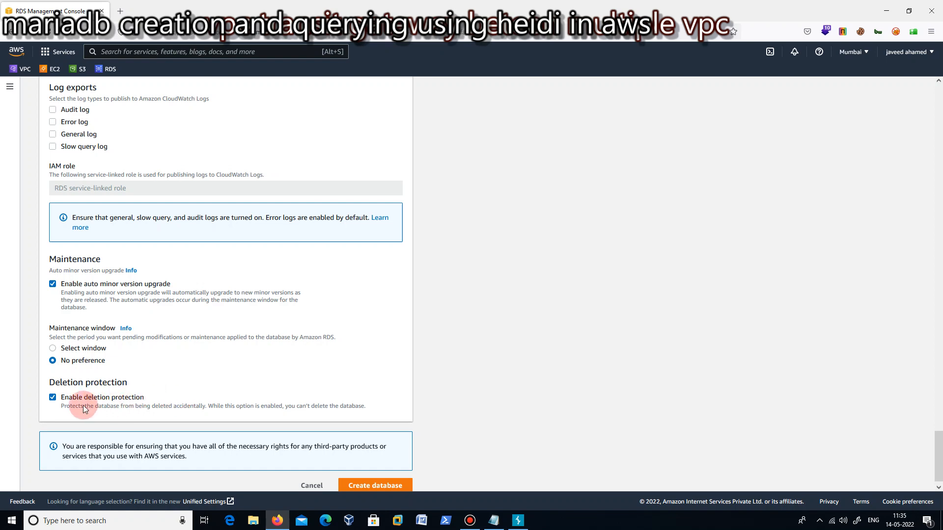
Change the database template to Free tier.
scroll(264, 395, "up", 20)
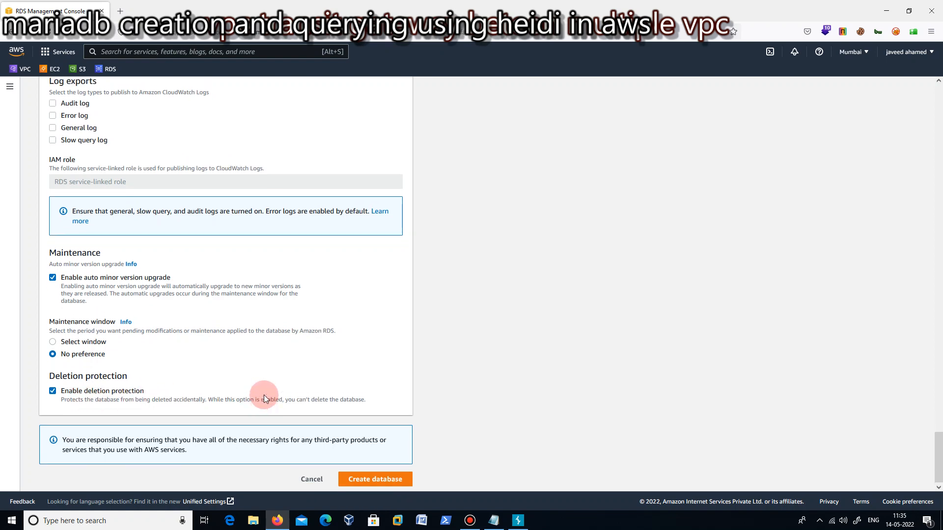
scroll(264, 395, "up", 20)
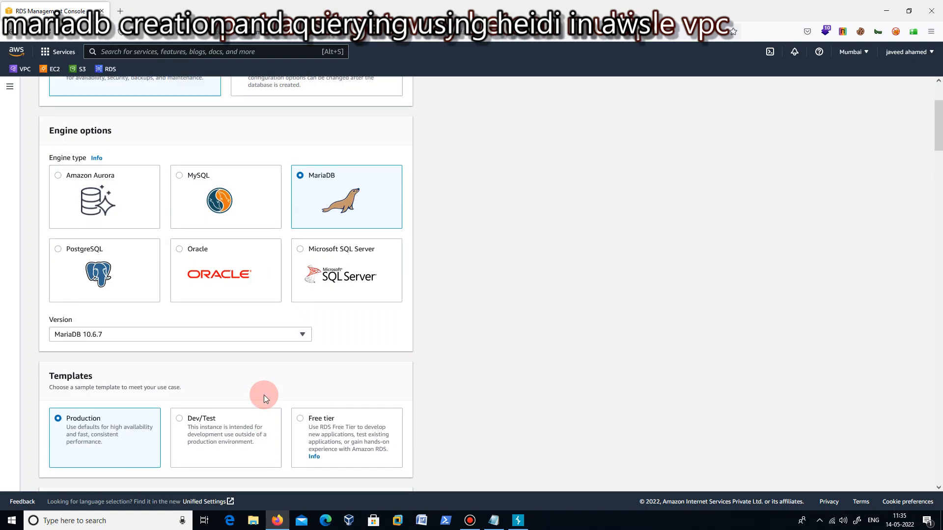
scroll(396, 373, "down", 2)
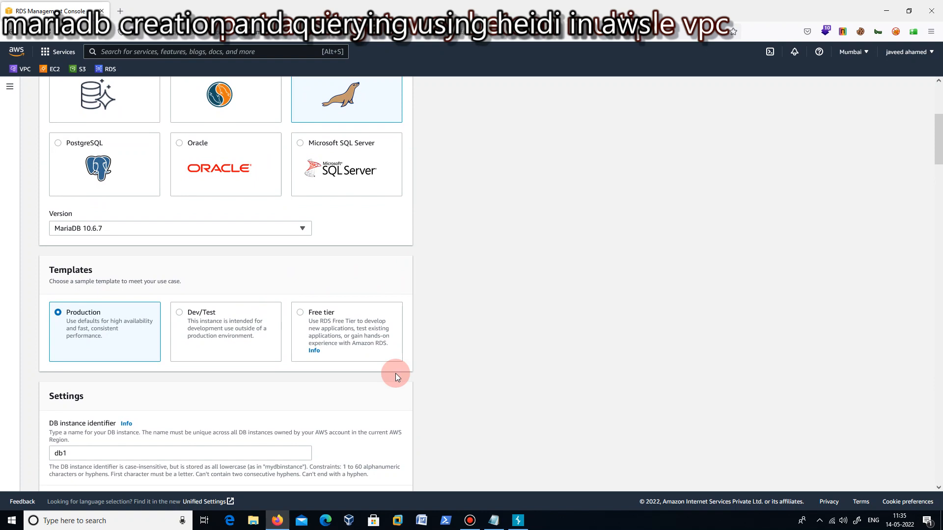
left_click(302, 314)
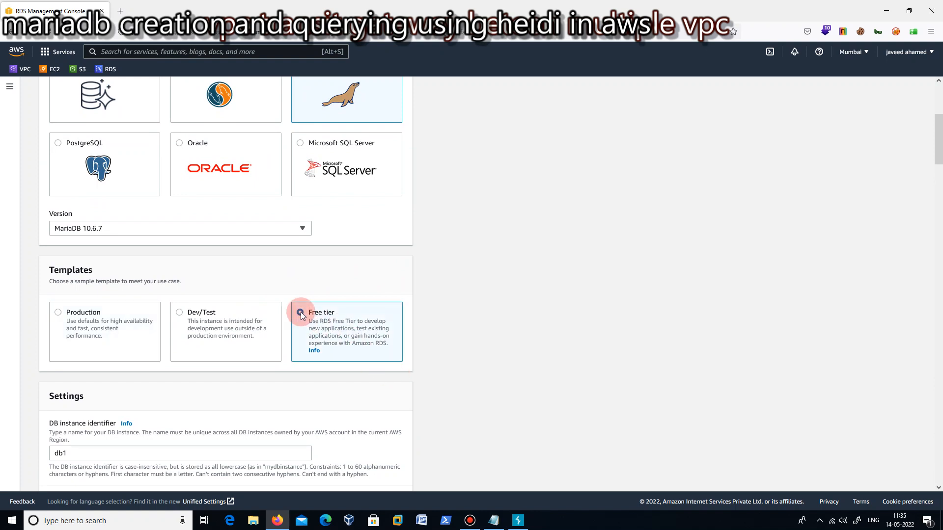
Disable storage autoscaling in the storage settings.
scroll(379, 328, "down", 6)
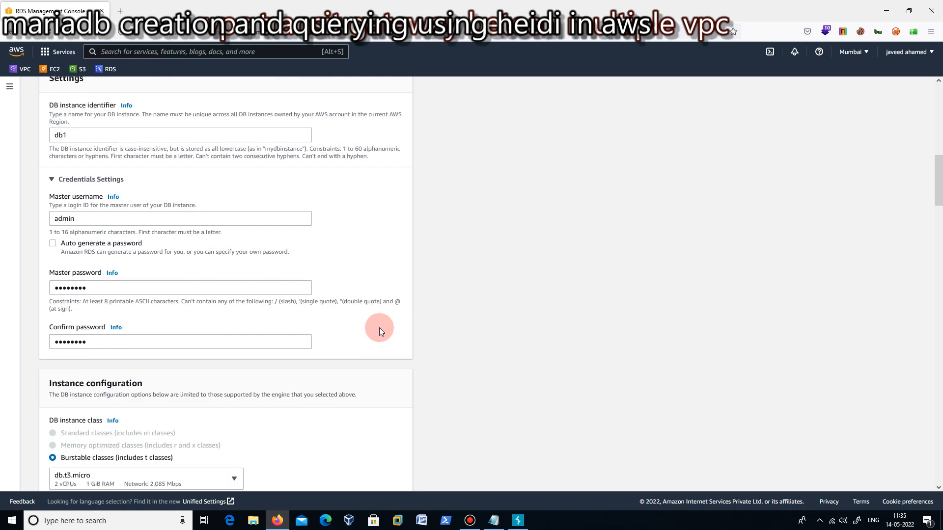
scroll(379, 328, "down", 2)
scroll(379, 328, "down", 3)
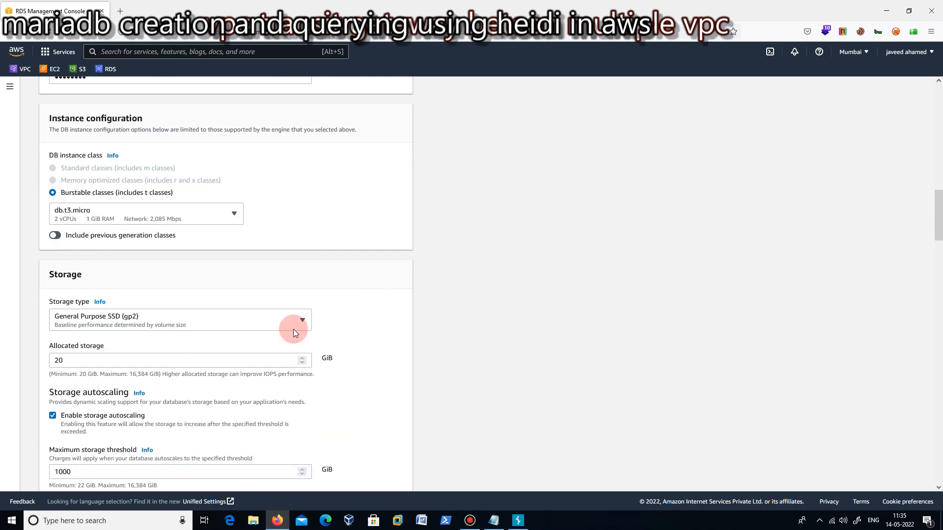
scroll(322, 334, "down", 1)
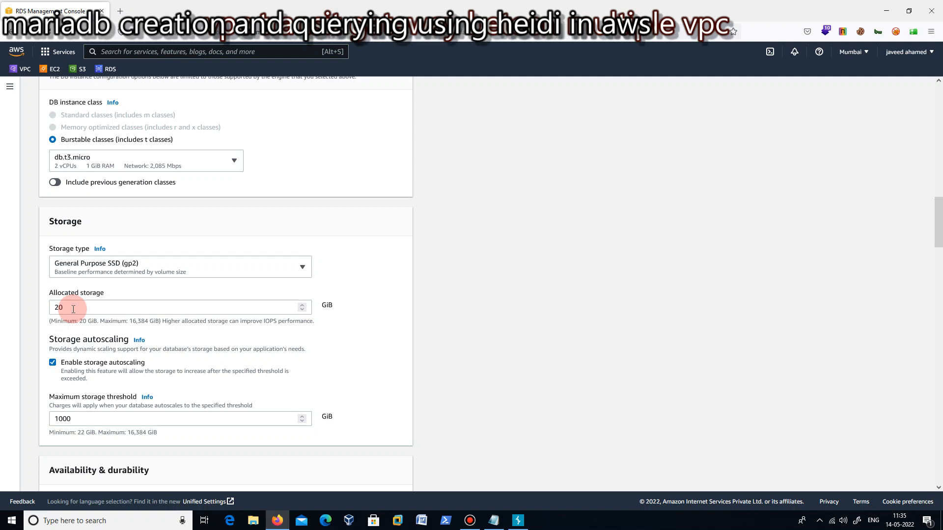
left_click(53, 363)
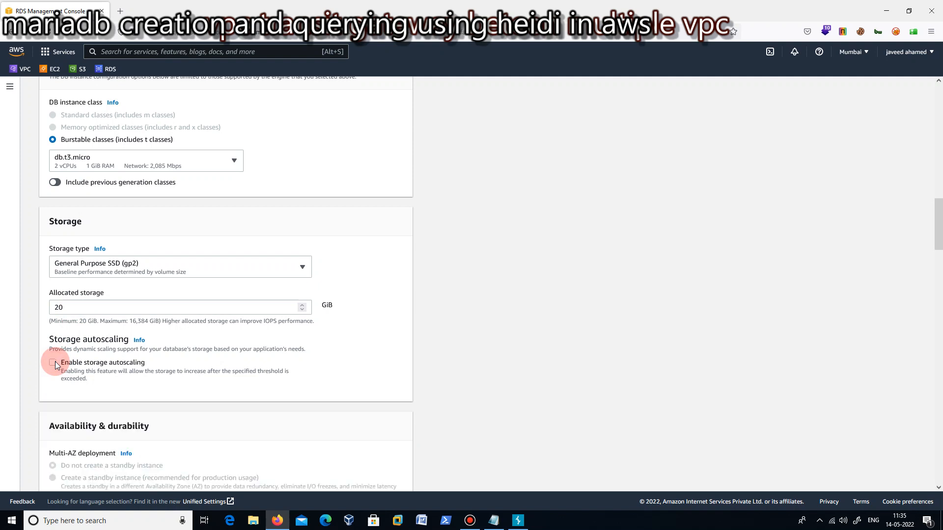
Set public access to Yes in the connectivity settings of the DB instance.
scroll(370, 299, "down", 2)
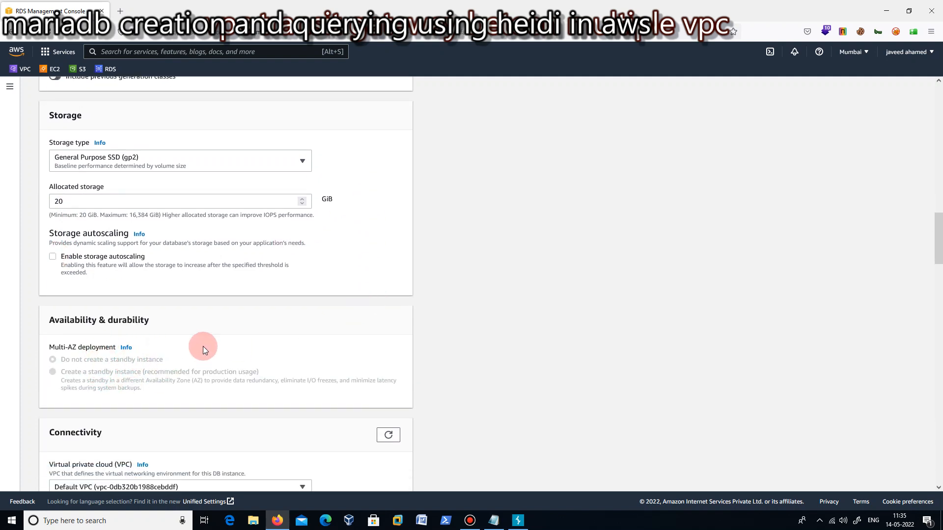
scroll(257, 329, "down", 3)
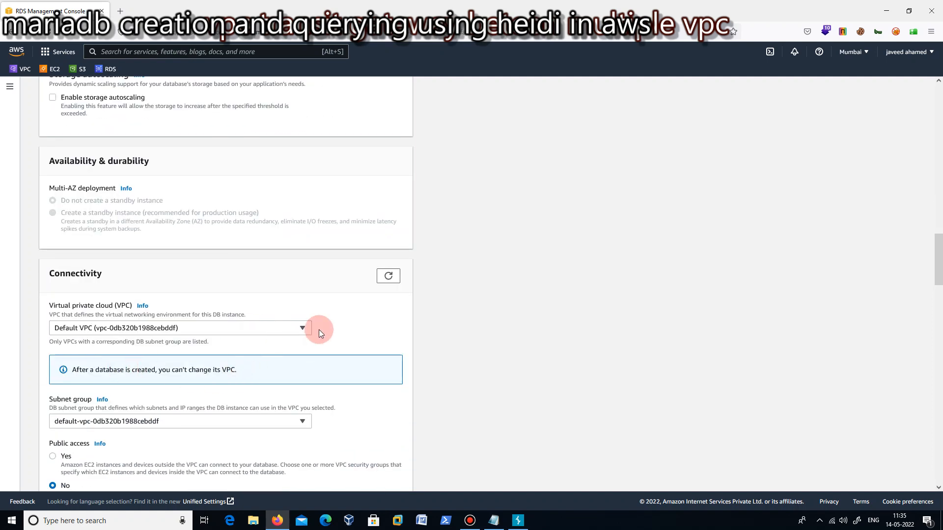
scroll(318, 330, "down", 1)
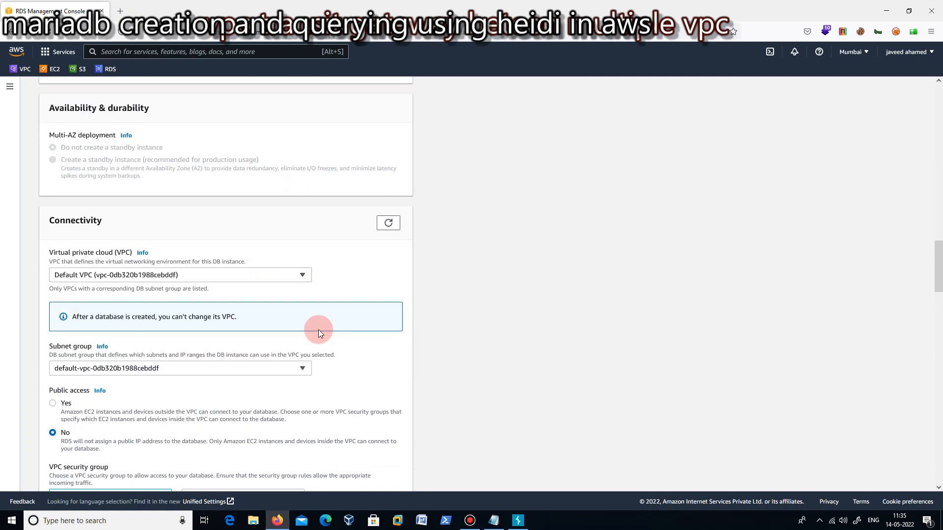
scroll(318, 329, "down", 1)
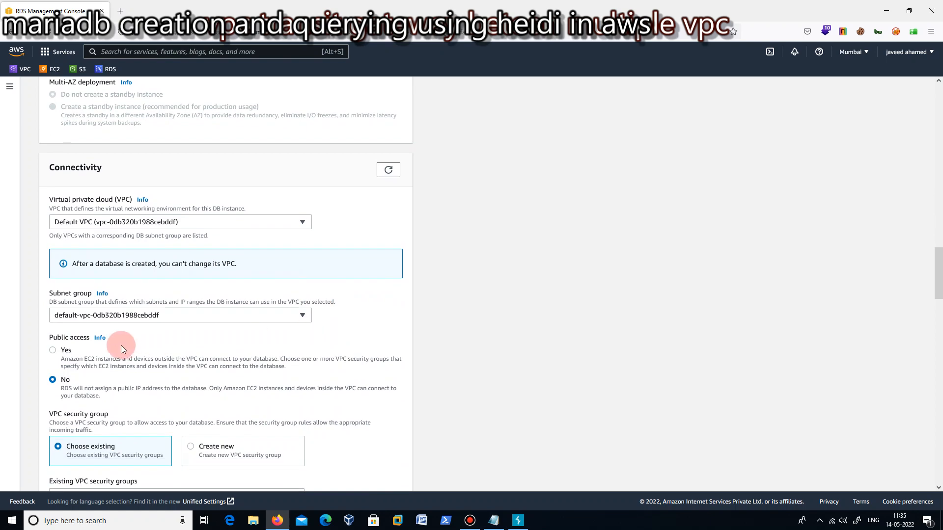
left_click(53, 349)
scroll(381, 320, "down", 4)
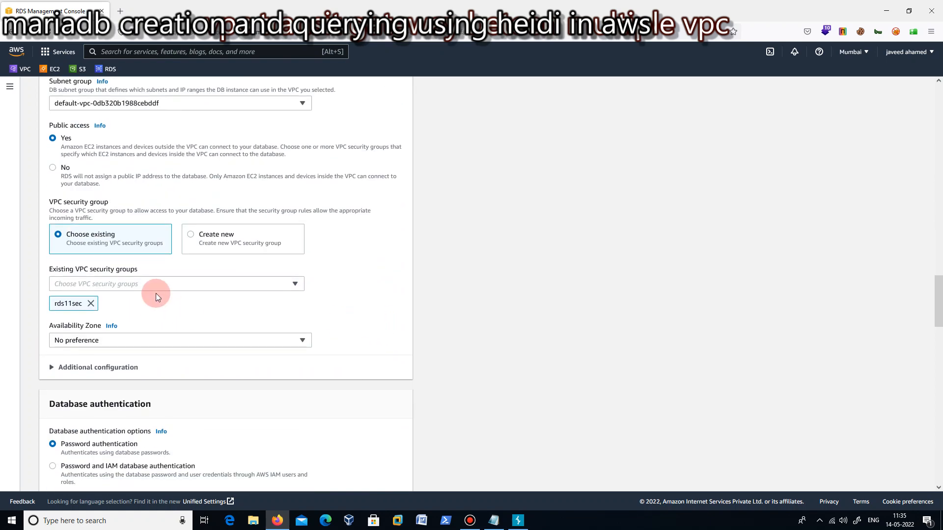
Turn off automated backups in the additional configuration of the DB instance.
scroll(169, 292, "down", 2)
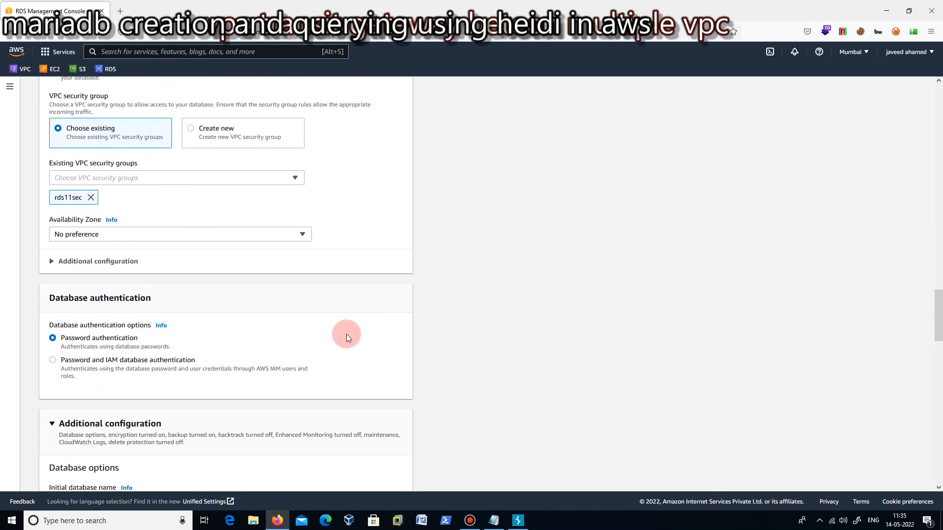
scroll(347, 335, "down", 2)
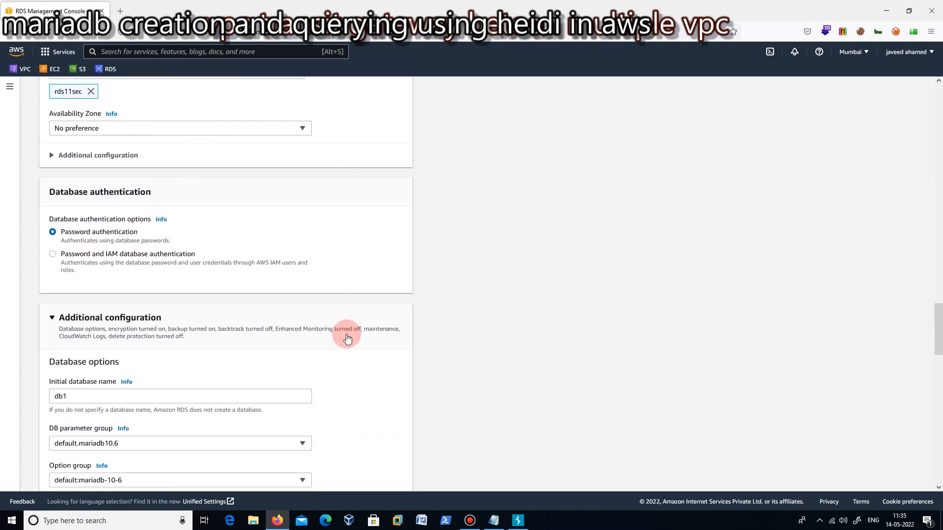
scroll(346, 337, "down", 2)
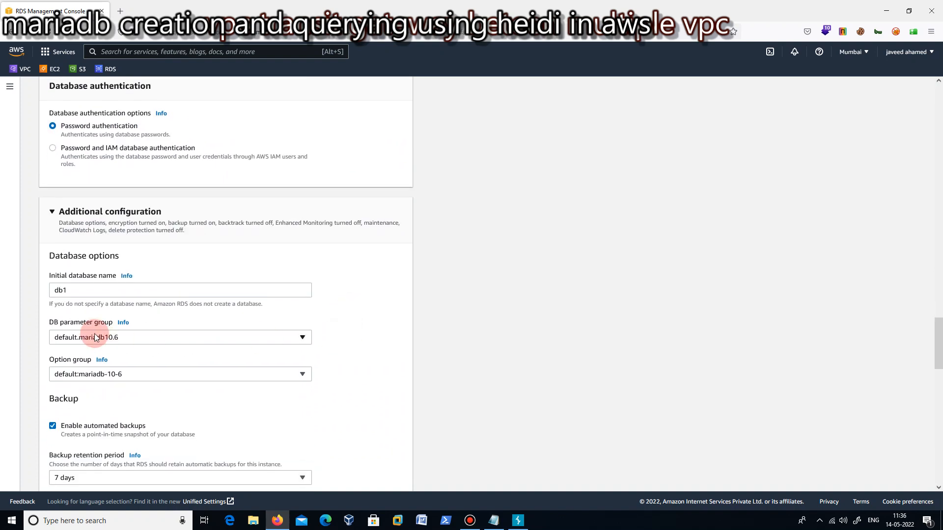
scroll(221, 372, "down", 1)
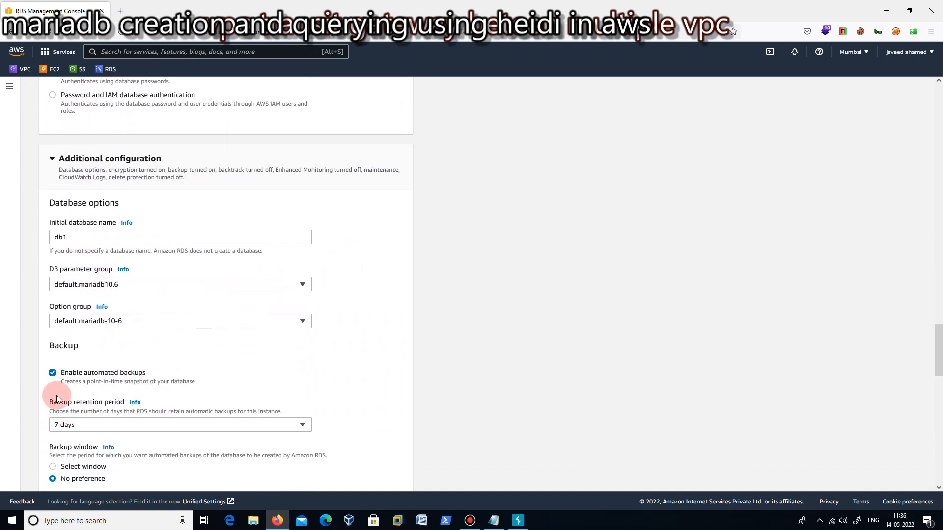
left_click(53, 373)
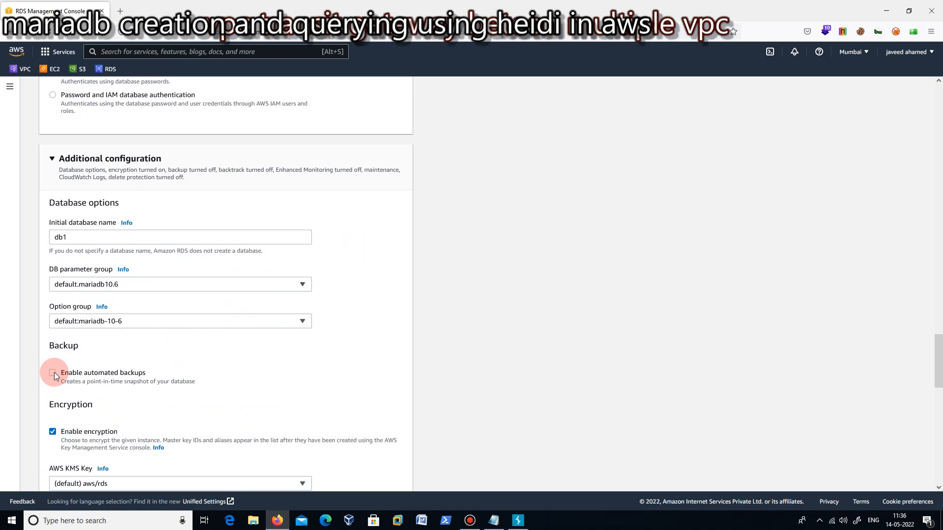
Turn off auto minor version upgrade in the maintenance settings.
scroll(344, 326, "down", 2)
scroll(362, 326, "down", 9)
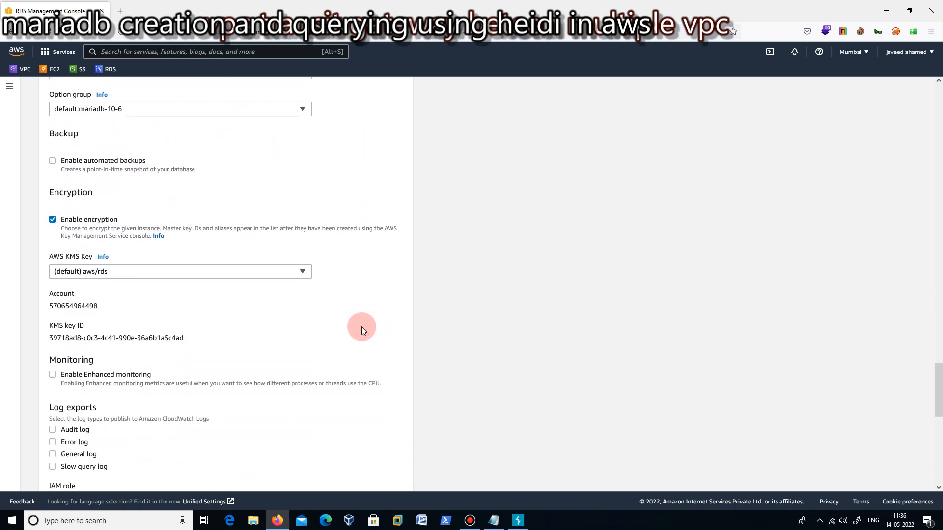
scroll(362, 328, "down", 2)
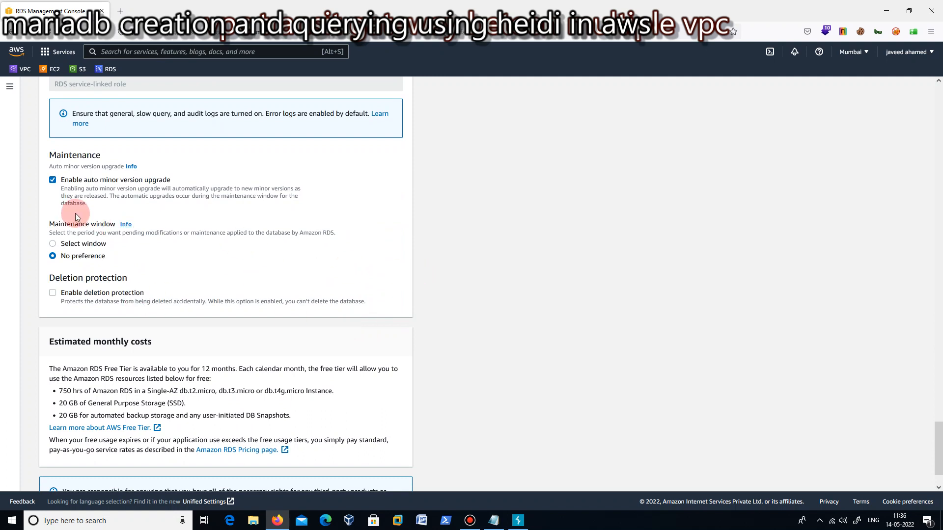
left_click(52, 182)
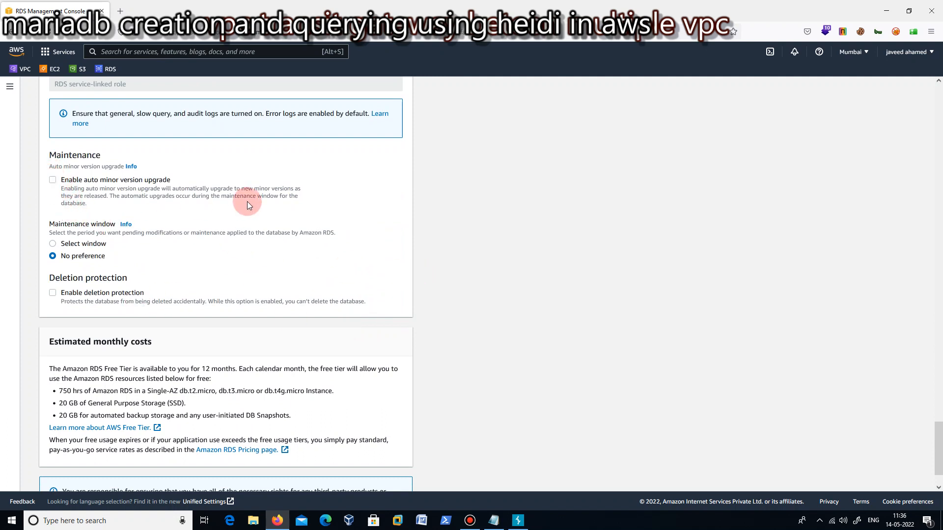
Create the database with the configured settings and decline saving its login in the browser.
scroll(305, 224, "down", 2)
left_click(381, 479)
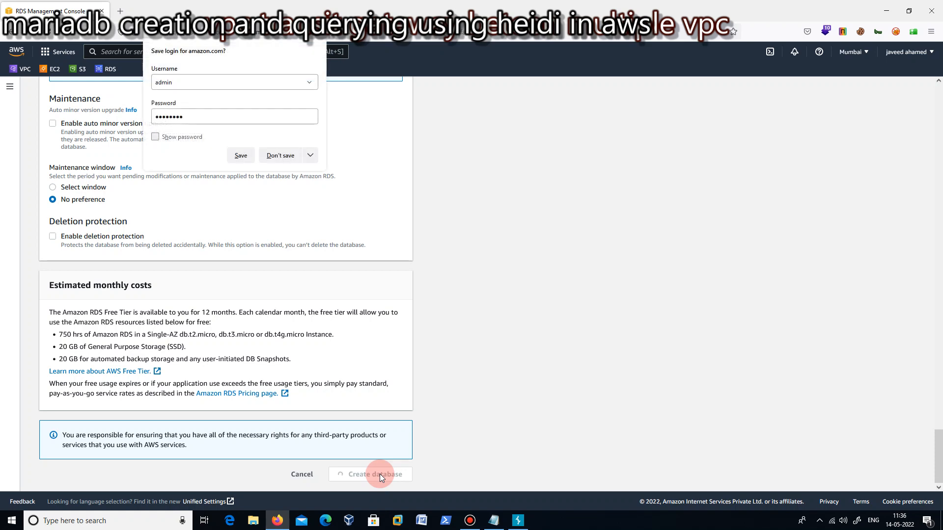
left_click(289, 161)
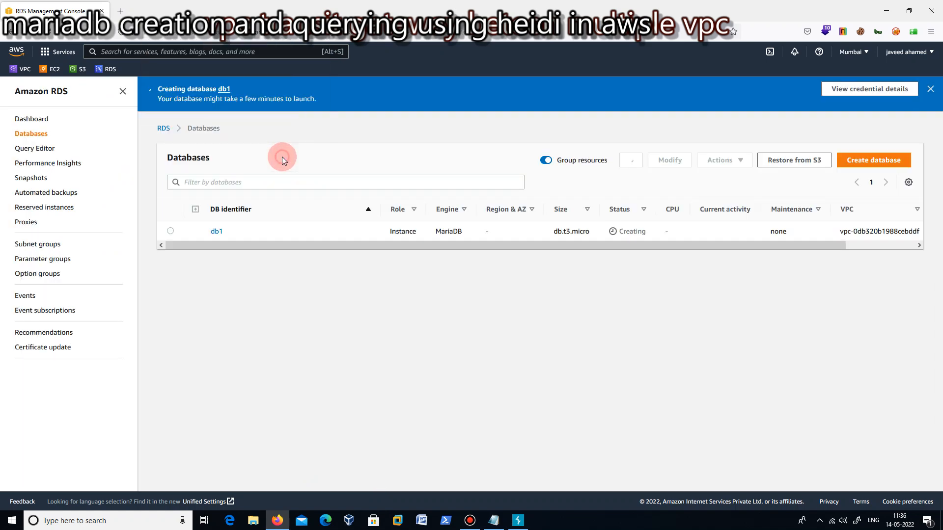
left_click(470, 517)
left_click(471, 516)
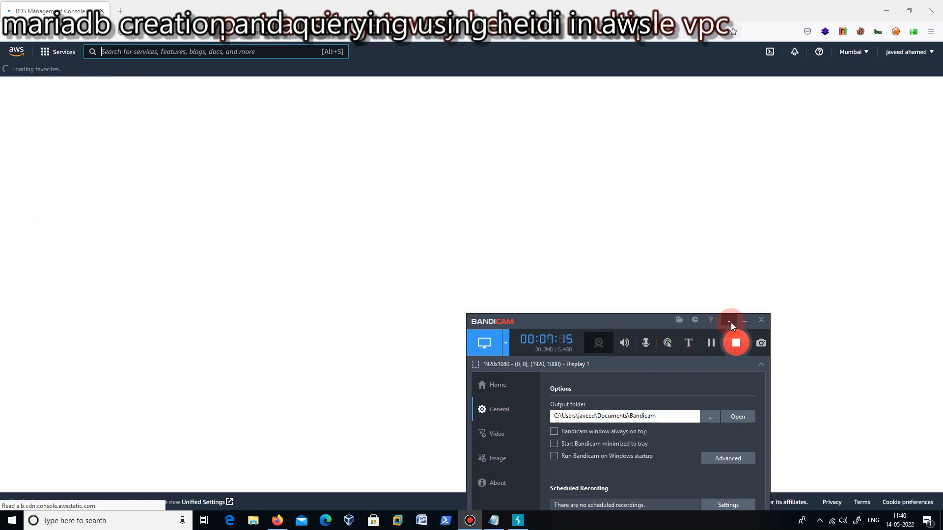
left_click(729, 323)
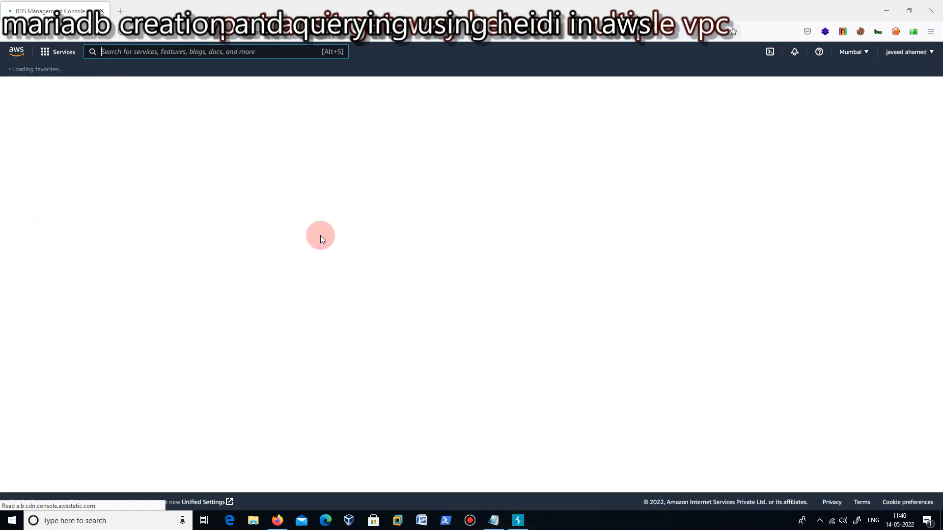
Open the Google home page in a new browser tab.
left_click(127, 12)
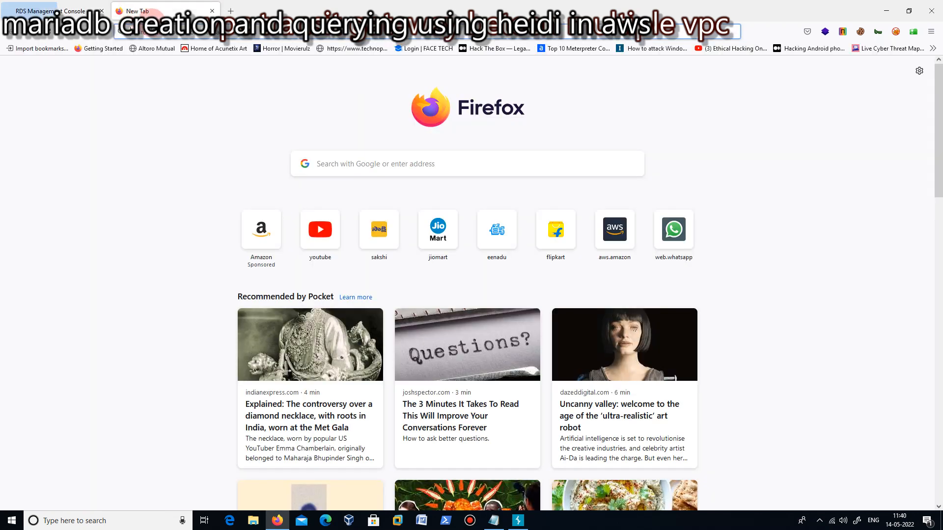
left_click(152, 32)
type("g")
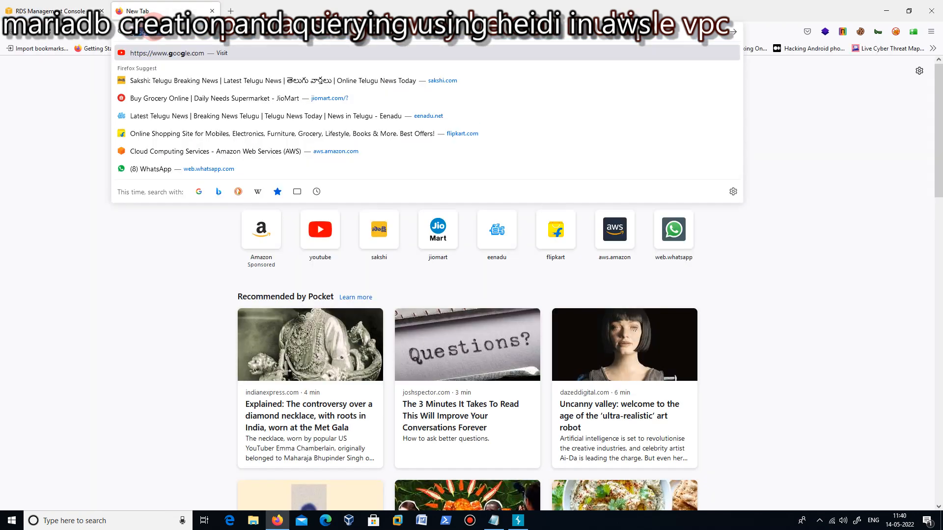
left_click(172, 53)
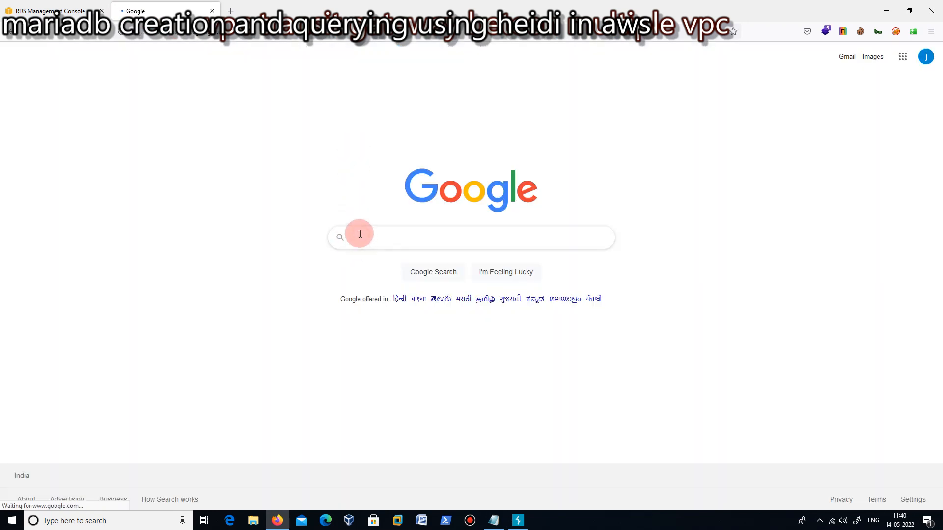
Search Google for "heidi sql" to reach the HeidiSQL download page.
type("hr")
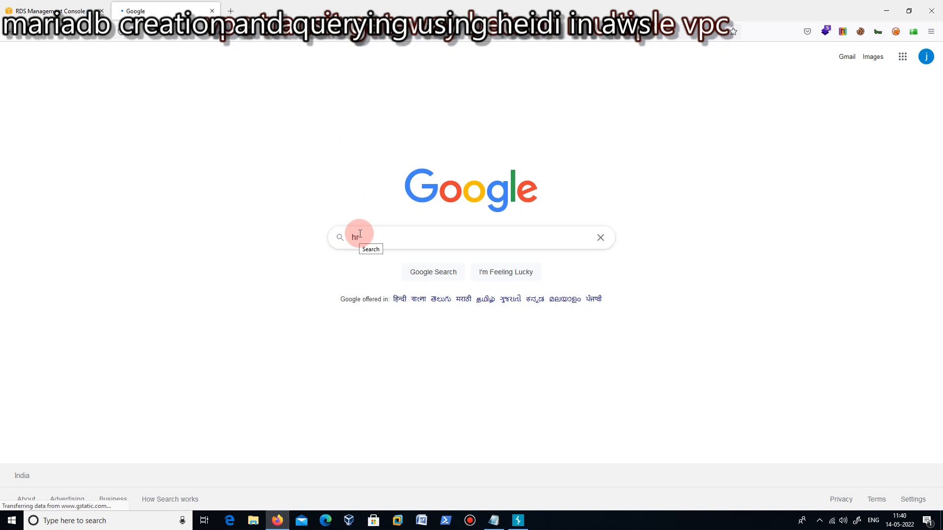
type("idi")
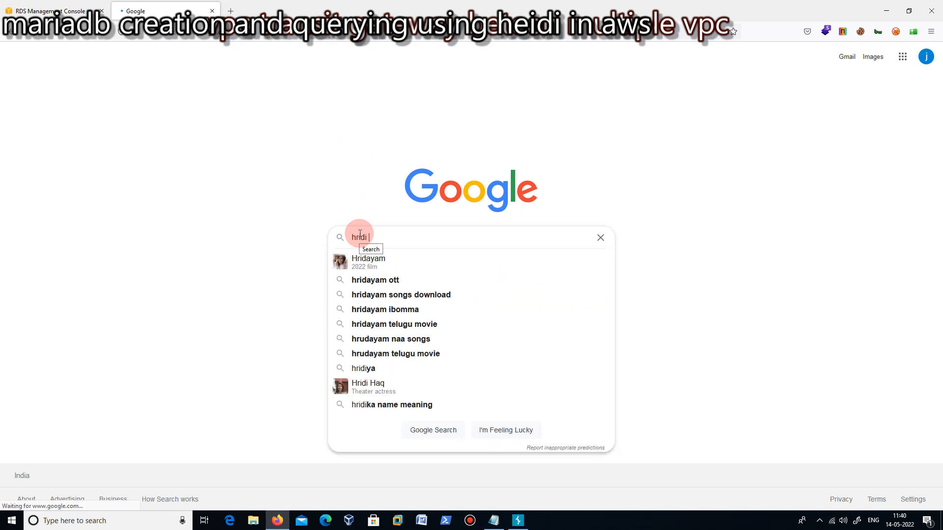
key("BackSpace")
key("BackSpace")
key("BackSpace")
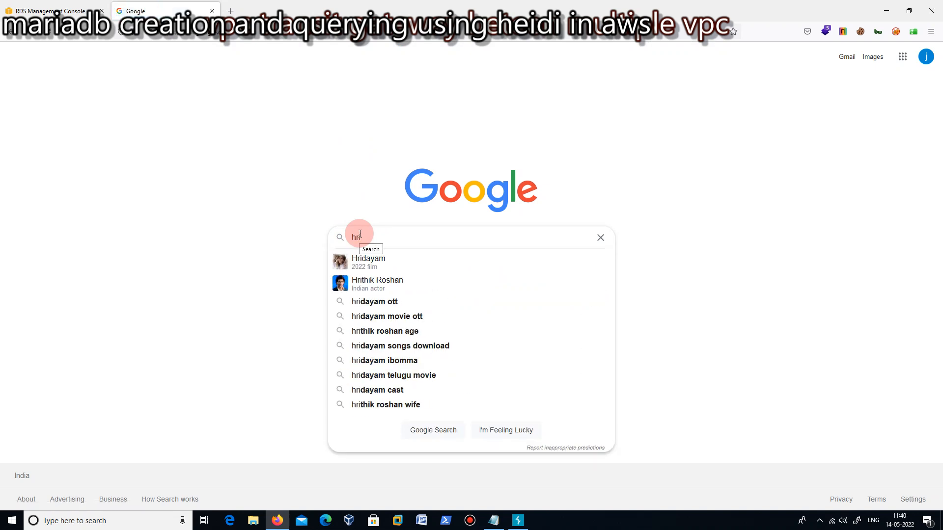
key("BackSpace")
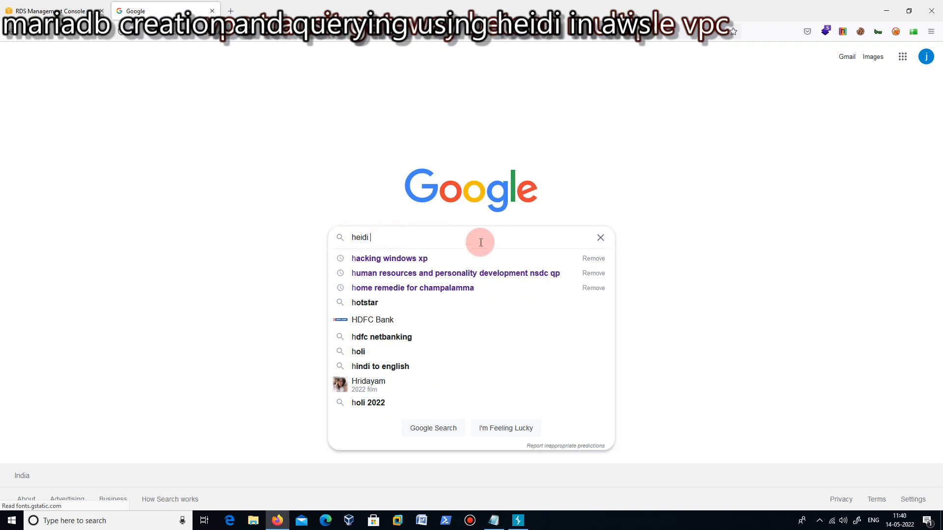
type("sql")
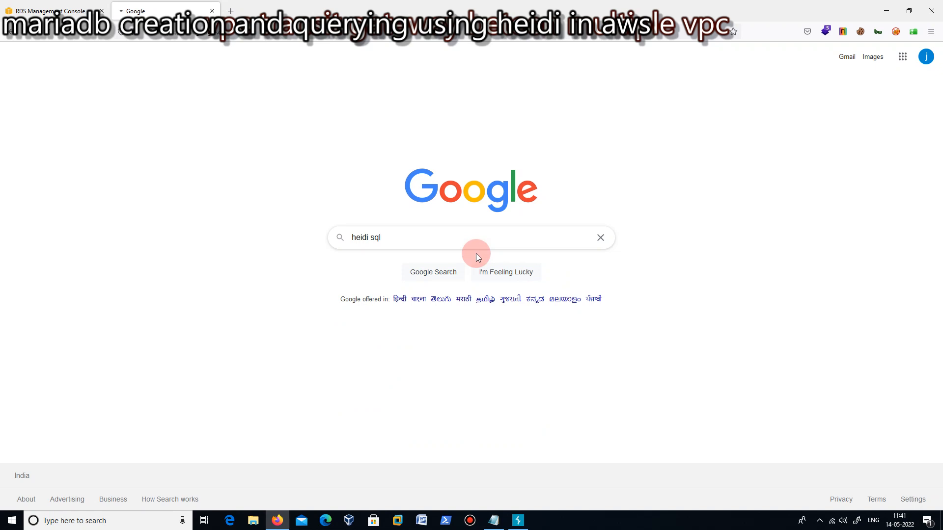
left_click(433, 273)
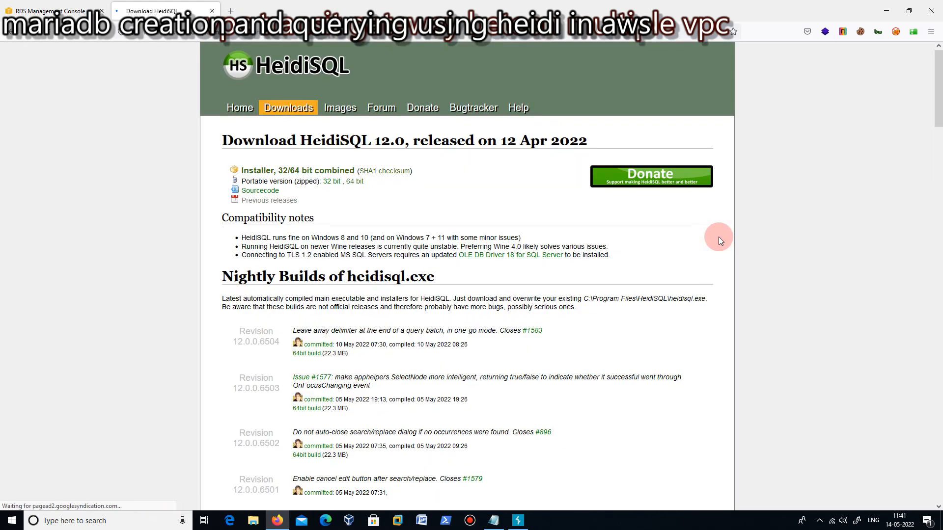
Start downloading the HeidiSQL 12.0 32/64 bit combined installer and cancel the download.
scroll(741, 284, "down", 4)
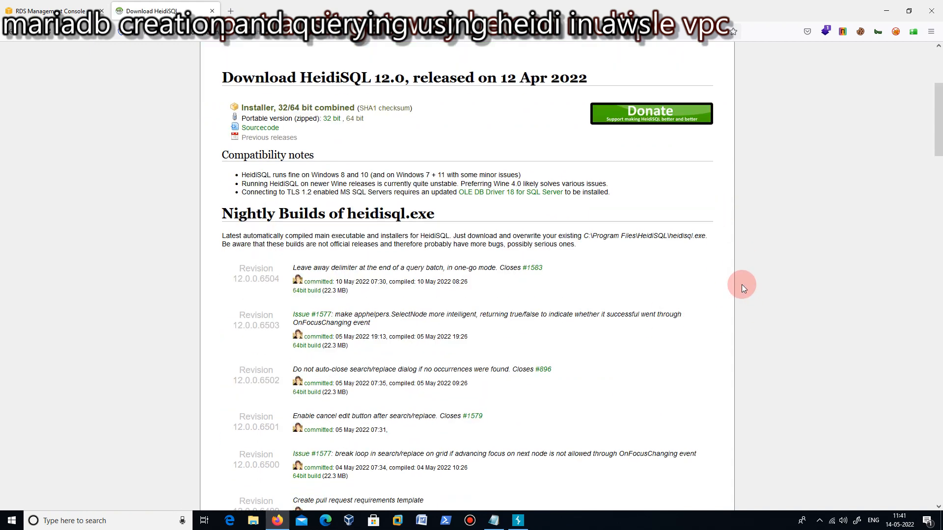
scroll(742, 284, "up", 4)
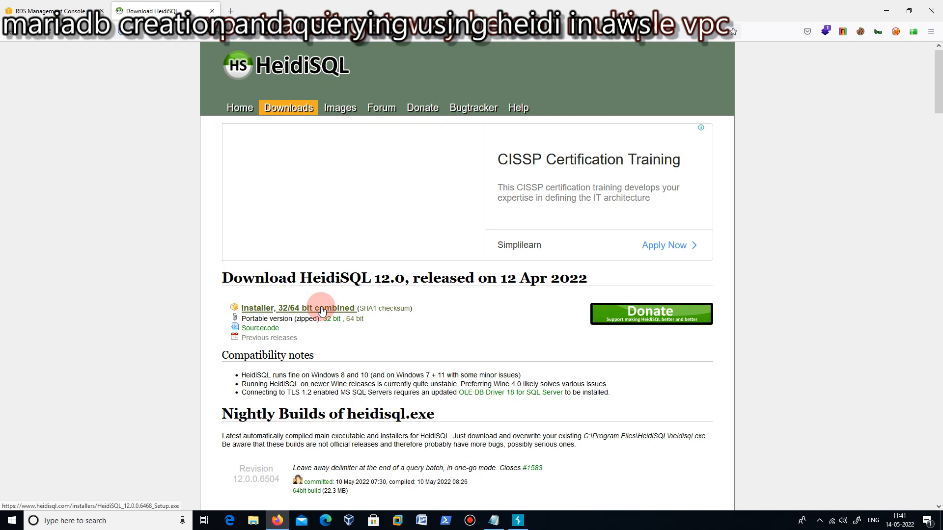
left_click(322, 311)
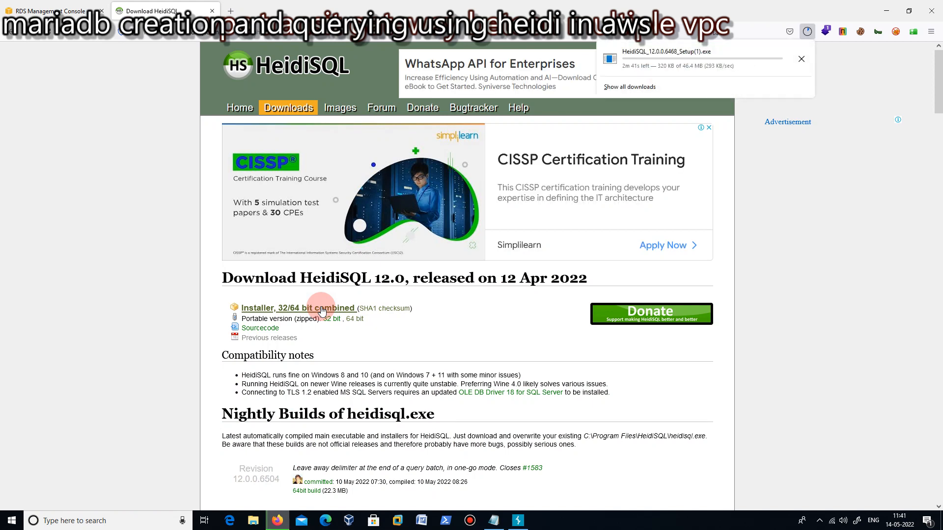
left_click(803, 60)
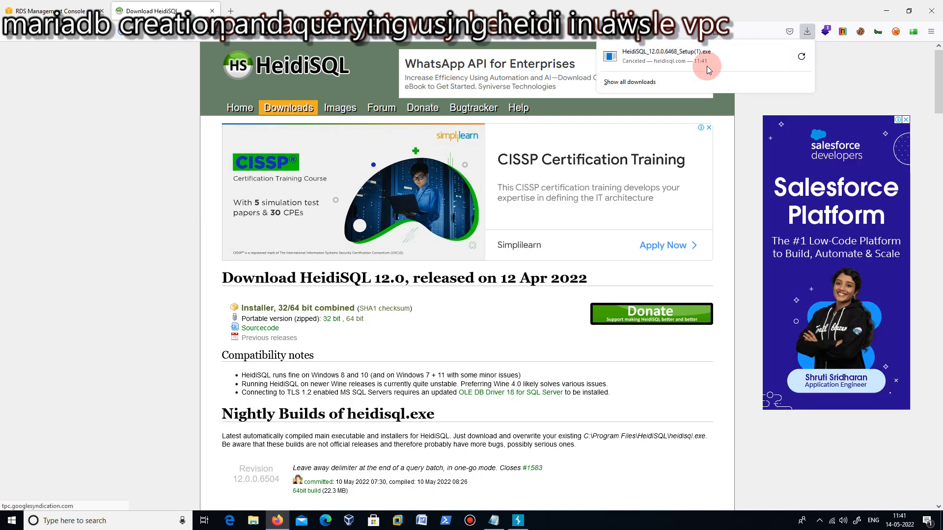
right_click(683, 62)
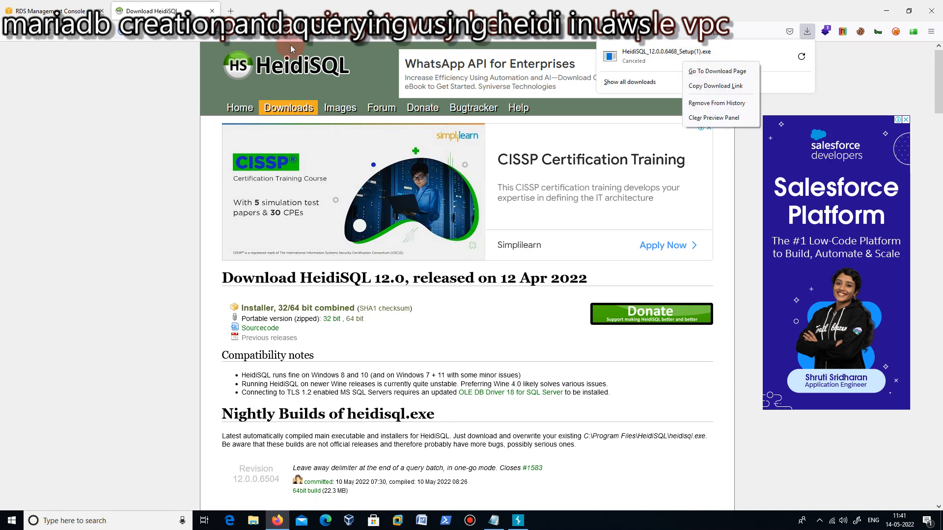
Return to the RDS databases list and launch the installed HeidiSQL application.
left_click(56, 8)
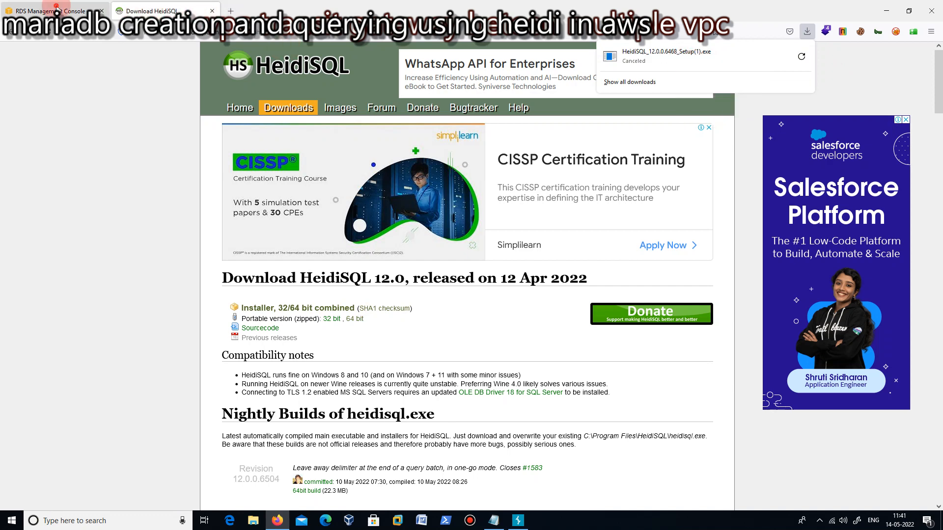
left_click(57, 10)
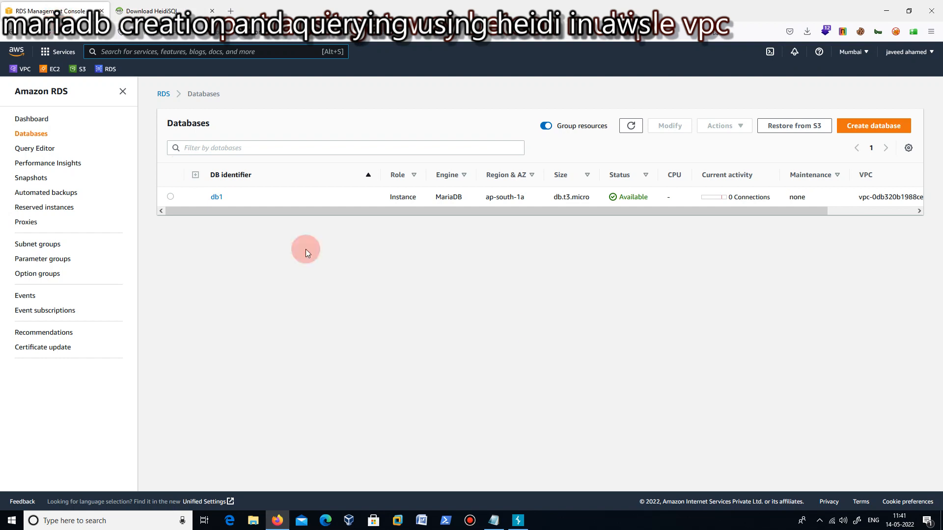
left_click(120, 519)
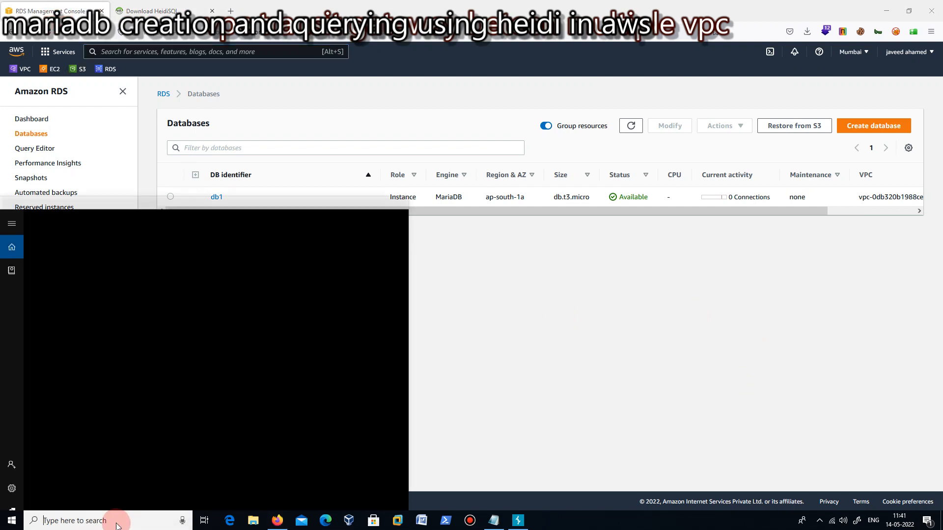
type("heidi")
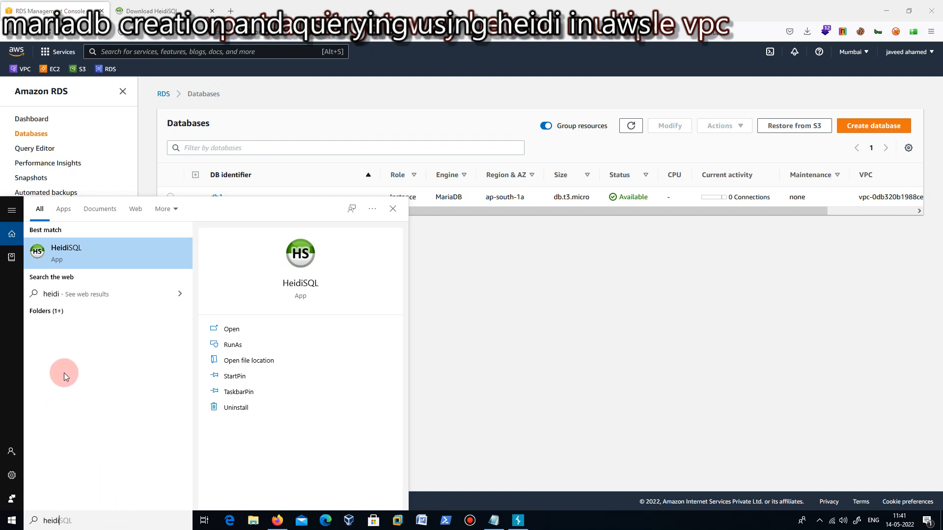
left_click(66, 253)
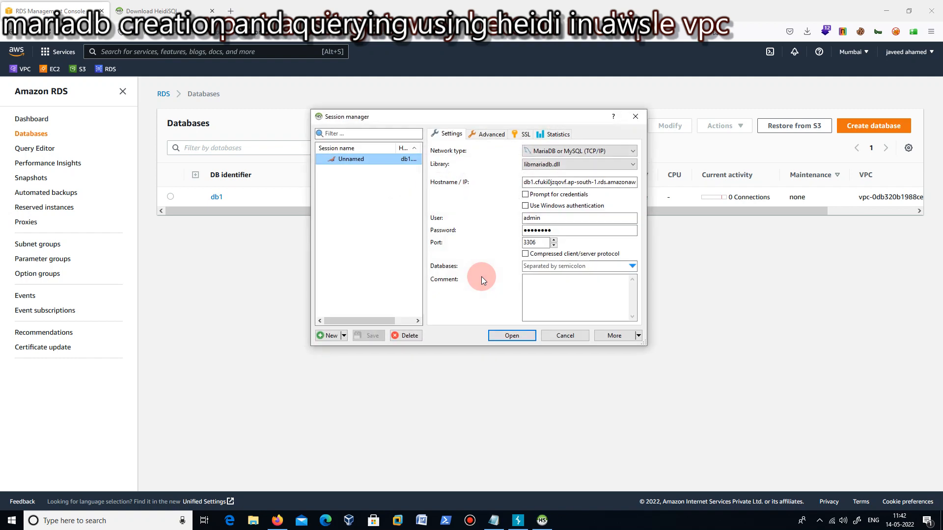
Clear the saved hostname of the unnamed session in the HeidiSQL session manager.
left_click(635, 183)
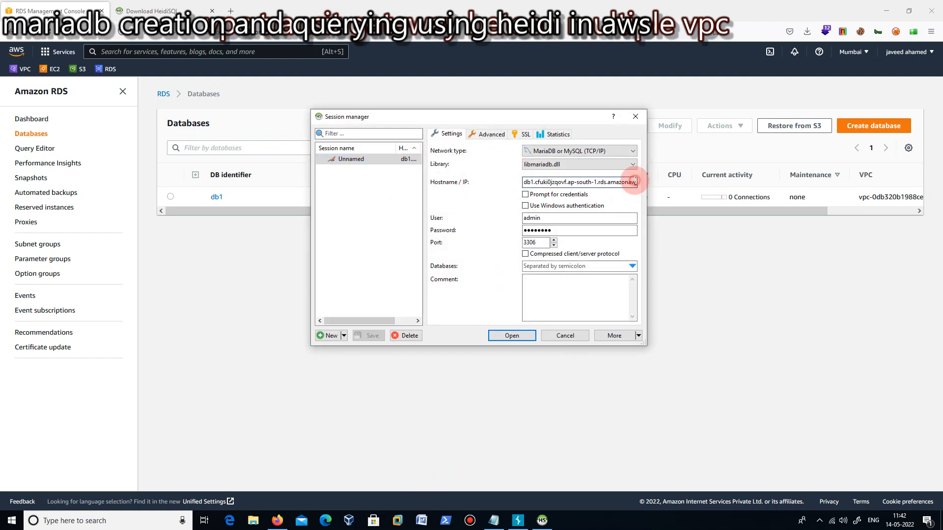
key("BackSpace")
key("BackSpace")
key("BackSpace")
key("BackSpace")
key("BackSpace")
key("BackSpace")
key("BackSpace")
key("BackSpace")
key("BackSpace")
key("BackSpace")
key("BackSpace")
key("BackSpace")
key("BackSpace")
key("BackSpace")
key("BackSpace")
key("BackSpace")
key("BackSpace")
key("BackSpace")
key("BackSpace")
key("BackSpace")
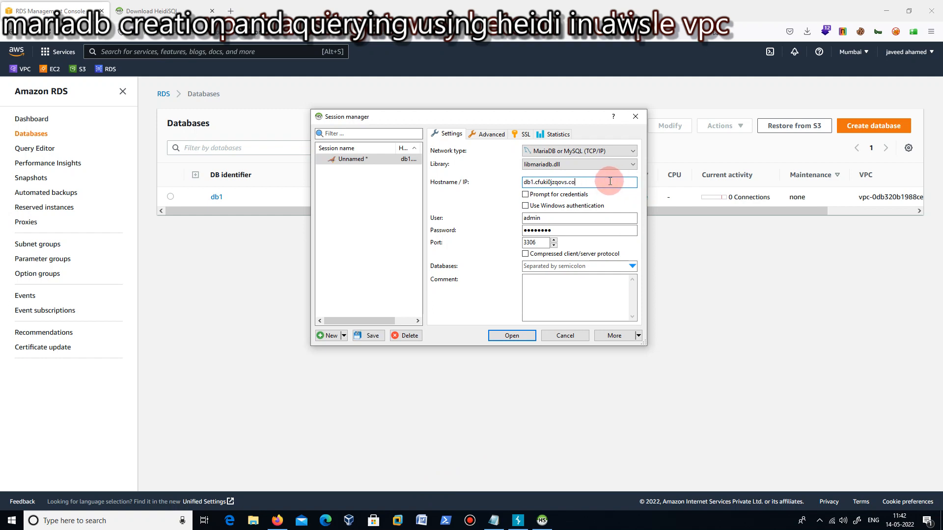
key("BackSpace")
key("BackSpace")
key("BackSpace")
key("BackSpace")
key("BackSpace")
key("BackSpace")
key("BackSpace")
key("BackSpace")
key("BackSpace")
key("BackSpace")
key("BackSpace")
key("BackSpace")
key("BackSpace")
Clear the saved user name and password of the unnamed session in the session manager.
left_click(566, 217)
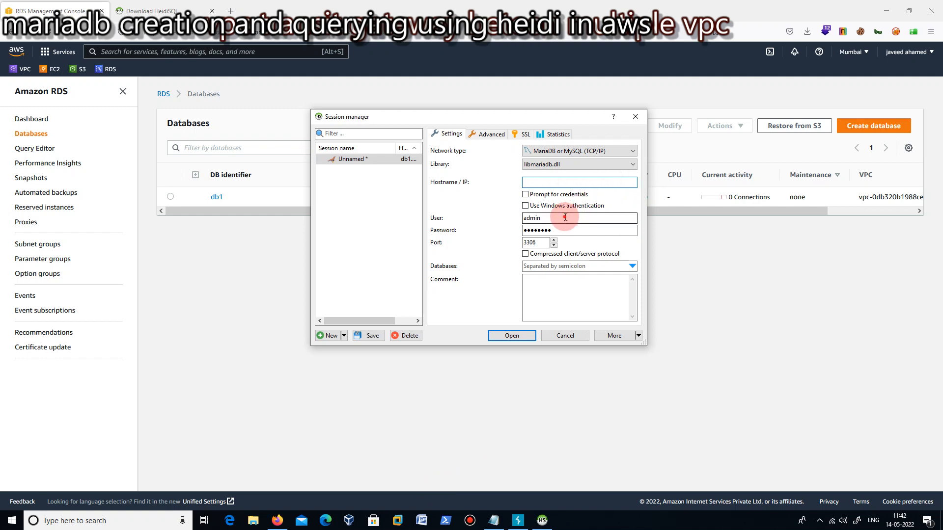
key("BackSpace")
key("BackSpace")
key("BackSpace")
key("BackSpace")
left_click(562, 230)
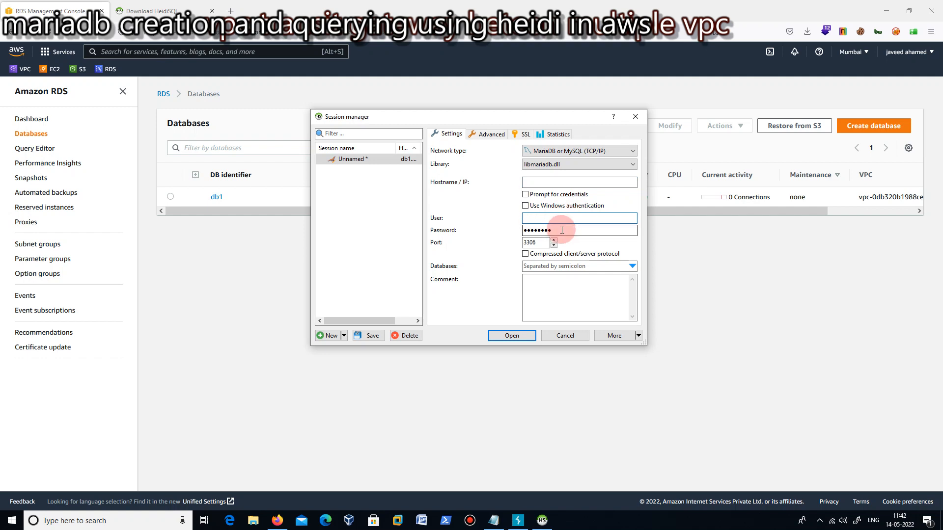
key("BackSpace")
key("BackSpace")
key("BackSpace")
key("BackSpace")
key("BackSpace")
key("BackSpace")
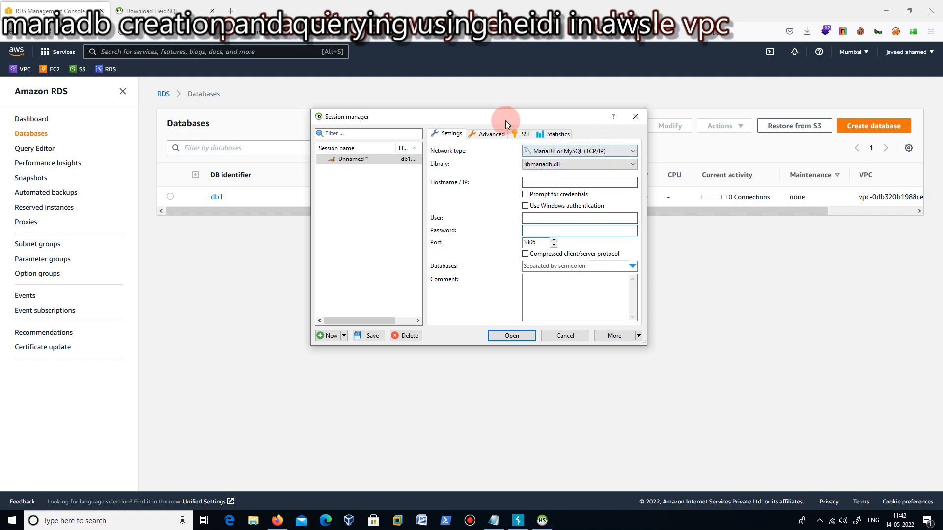
Switch to the Amazon RDS console, open the db1 database's details and copy its endpoint address.
left_click(240, 252)
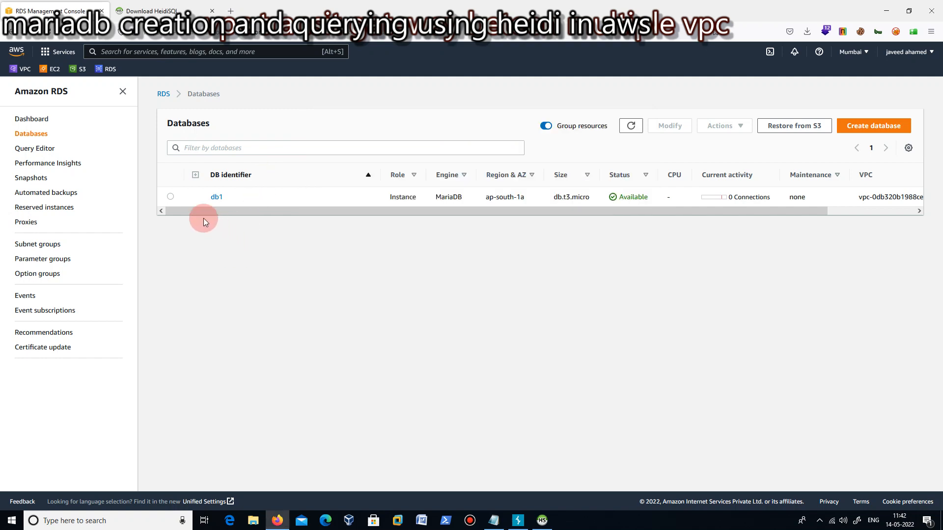
left_click(171, 196)
left_click(217, 197)
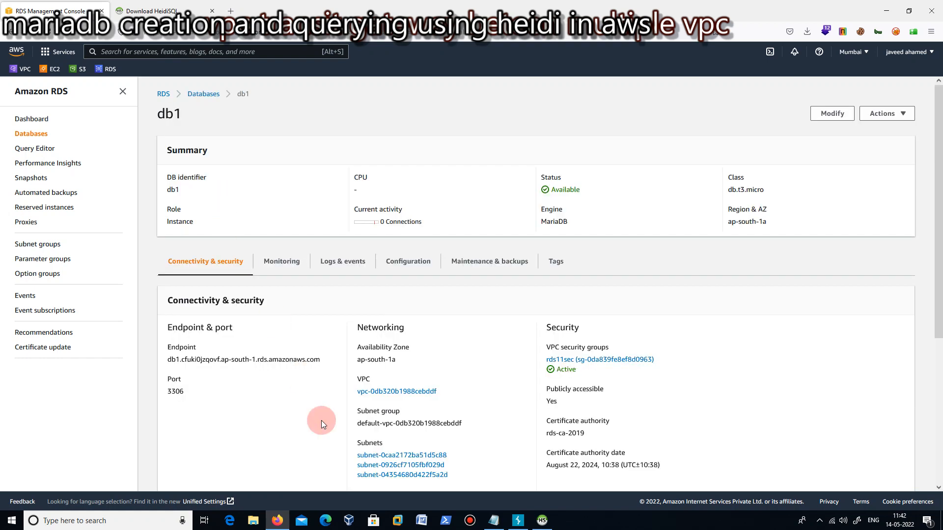
left_click_drag(322, 360, 169, 362)
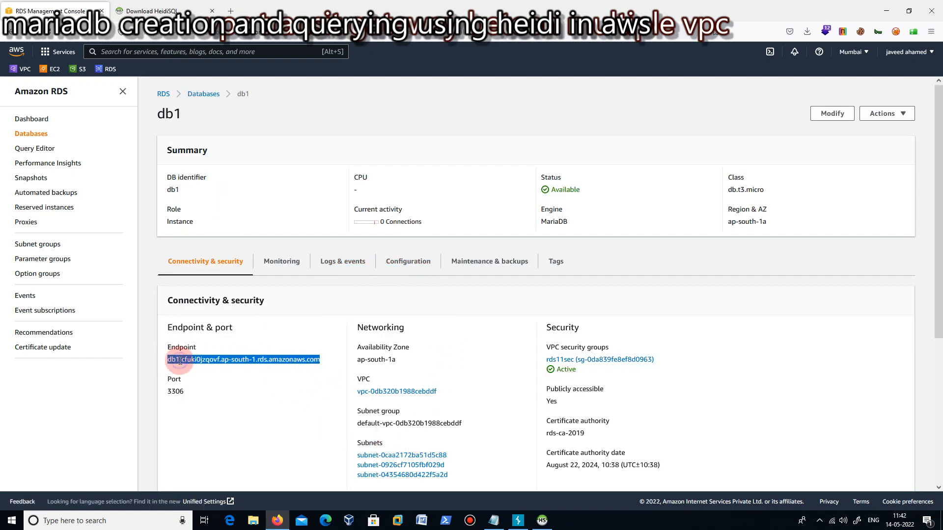
right_click(180, 361)
left_click(199, 256)
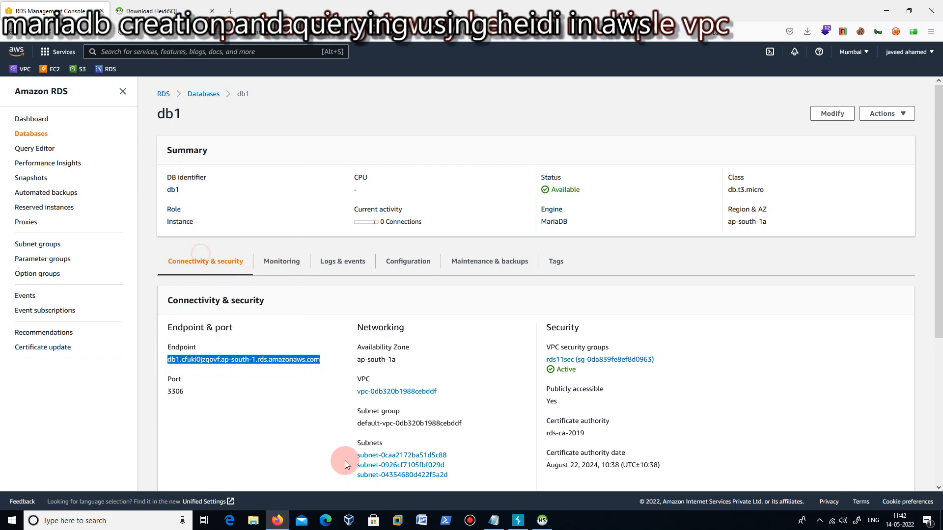
Switch to HeidiSQL, paste the copied db1 endpoint as the session's hostname and set the user to admin.
left_click(540, 522)
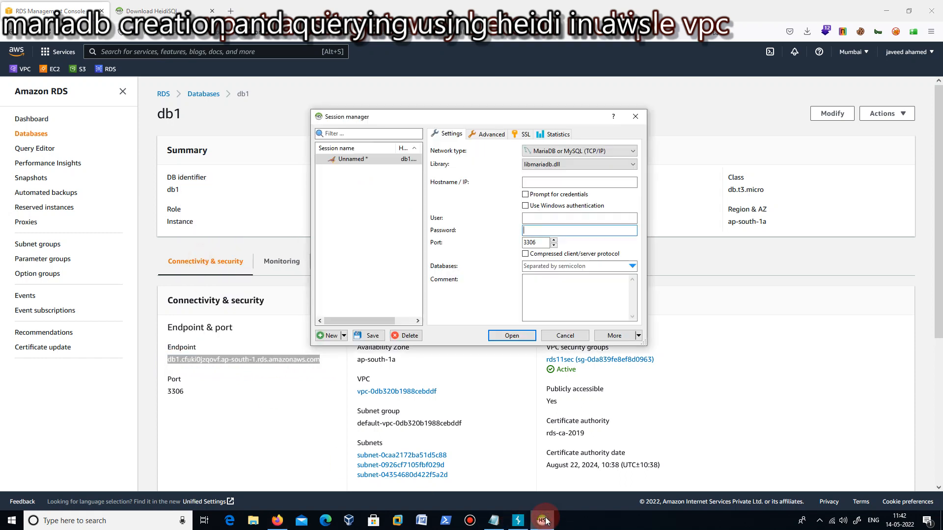
right_click(543, 182)
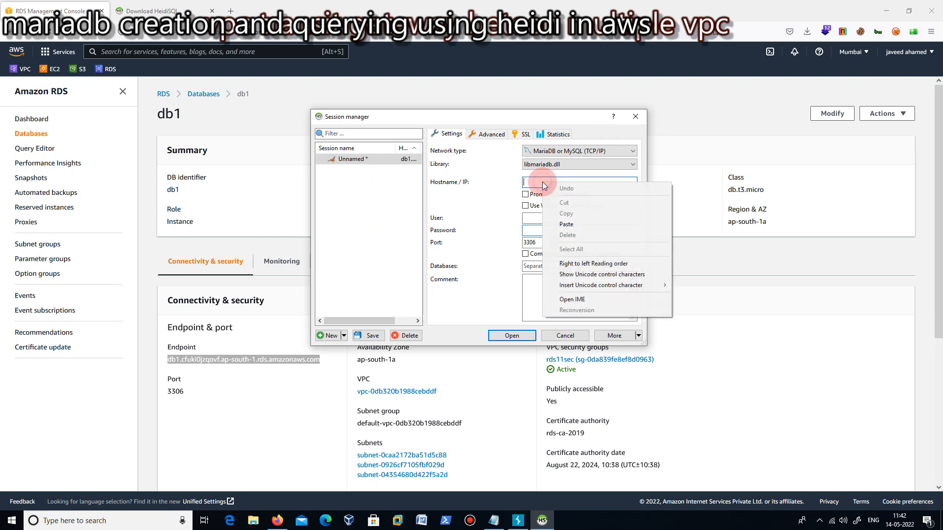
left_click(561, 225)
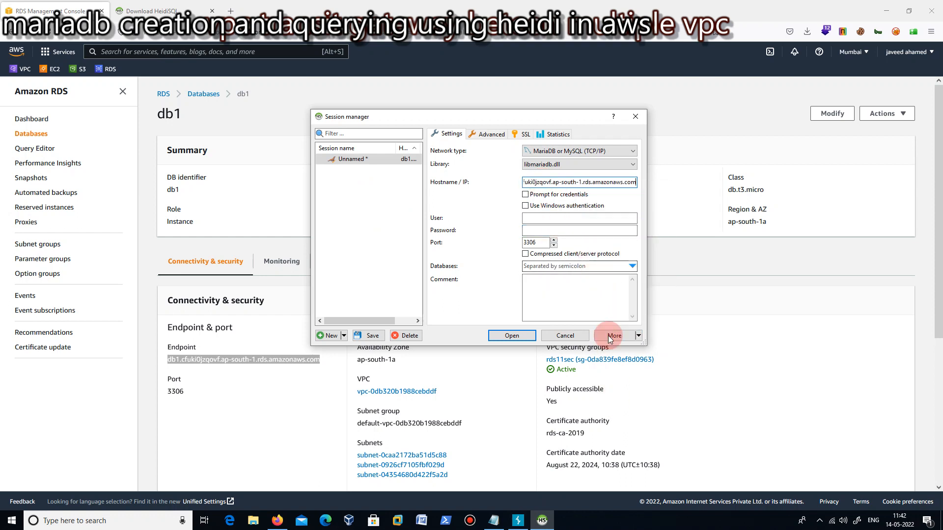
left_click(539, 216)
left_click(538, 218)
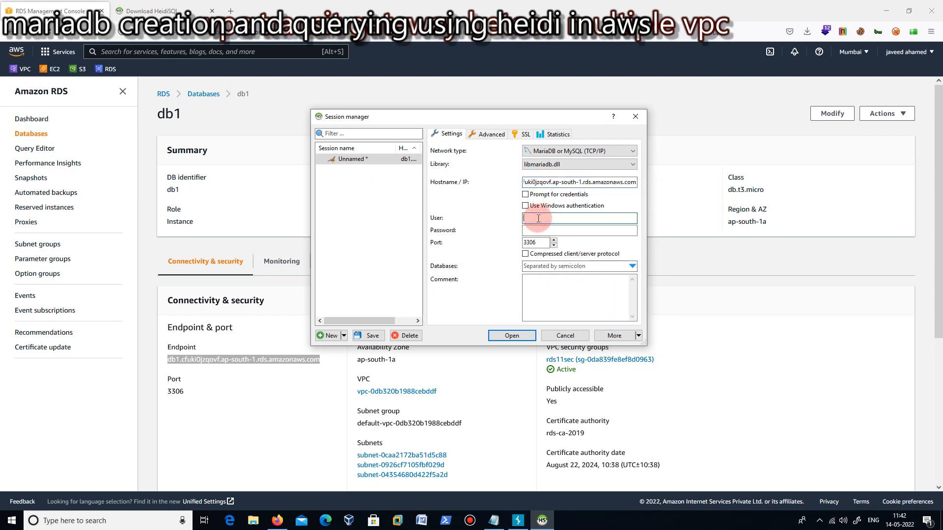
type("admin")
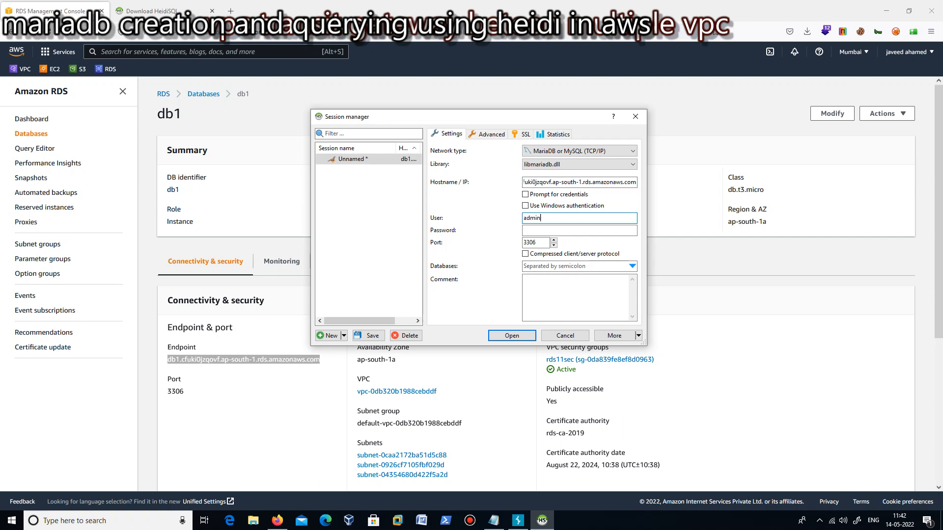
Enter the account password for the unnamed session, then save the session and open the connection to the database server.
left_click(532, 231)
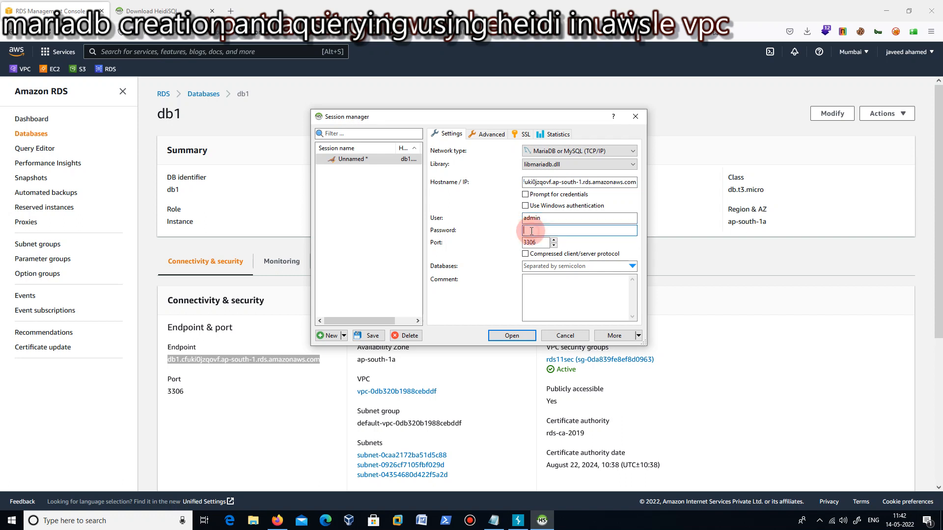
type("a")
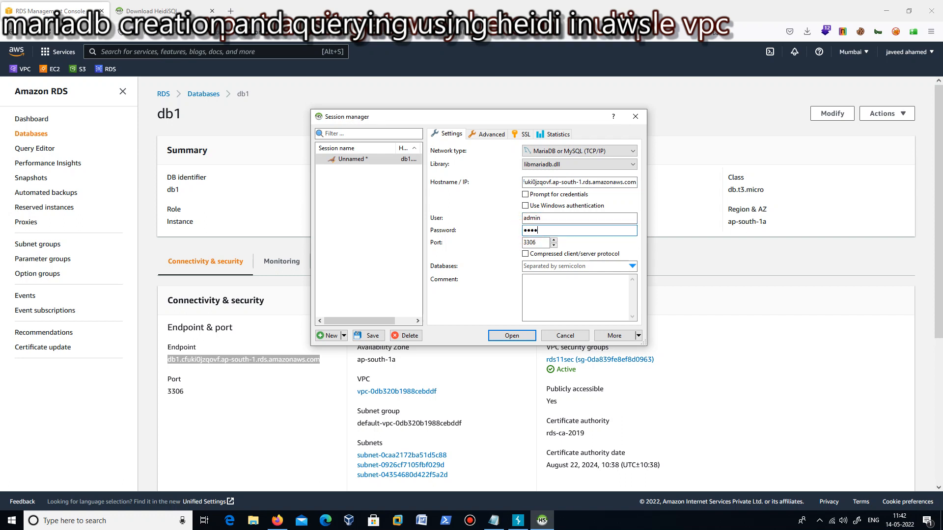
type("dmin123")
left_click(522, 337)
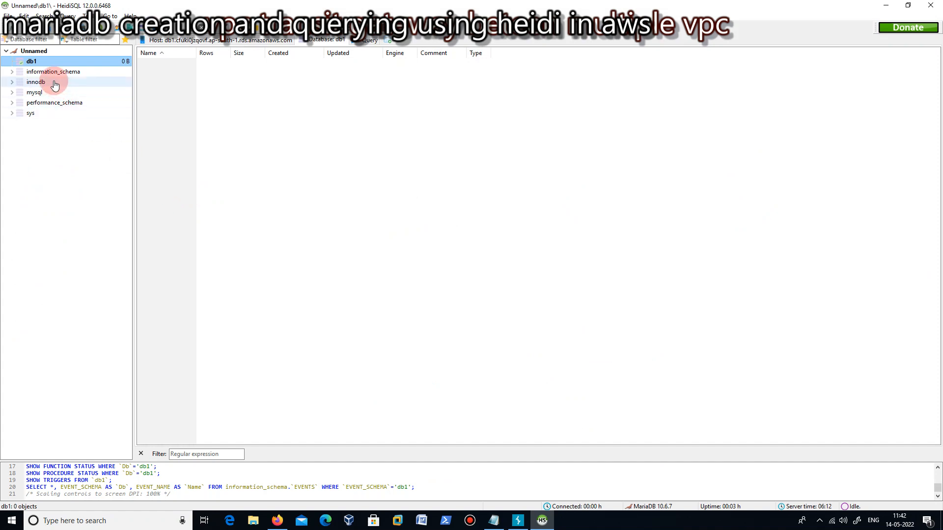
Examine the contents of the information_schema, mysql, innodb and db1 databases in the connected session.
left_click(10, 71)
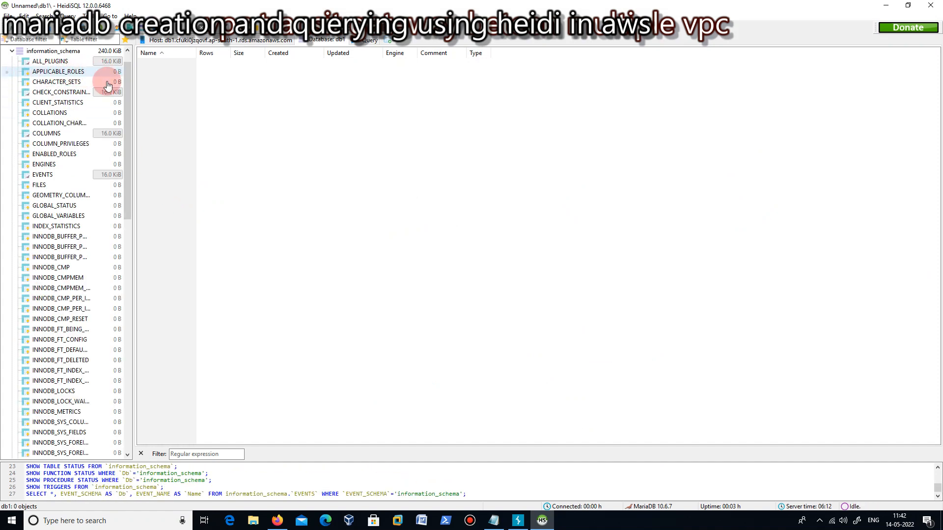
scroll(129, 77, "up", 1)
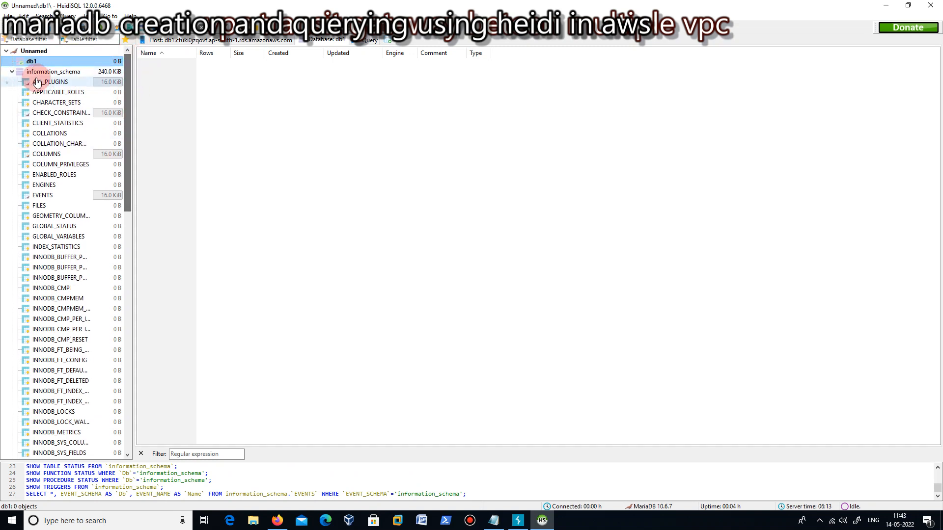
left_click(12, 72)
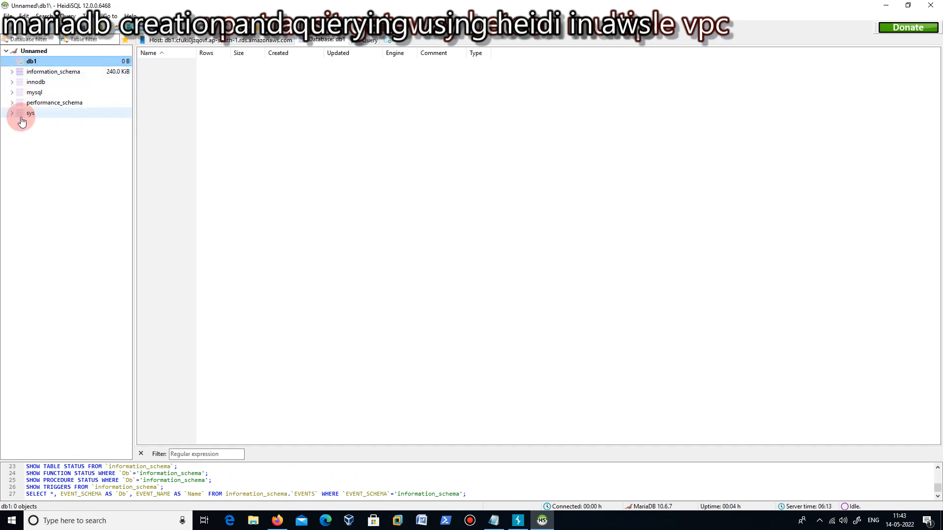
left_click(12, 93)
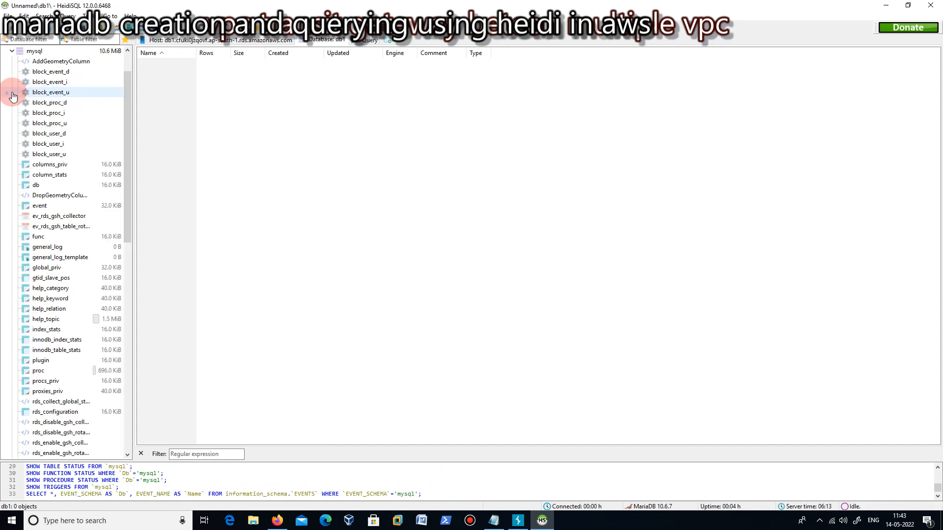
left_click_drag(130, 137, 132, 75)
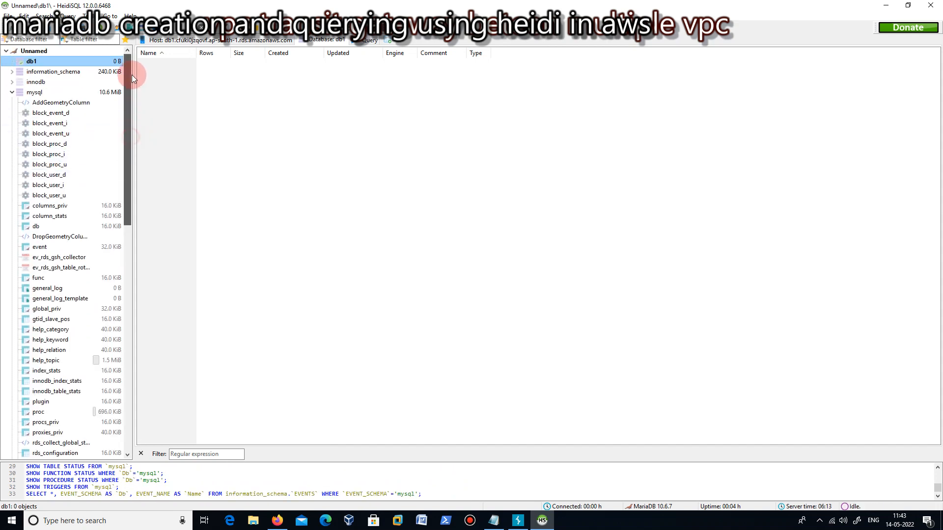
left_click(34, 81)
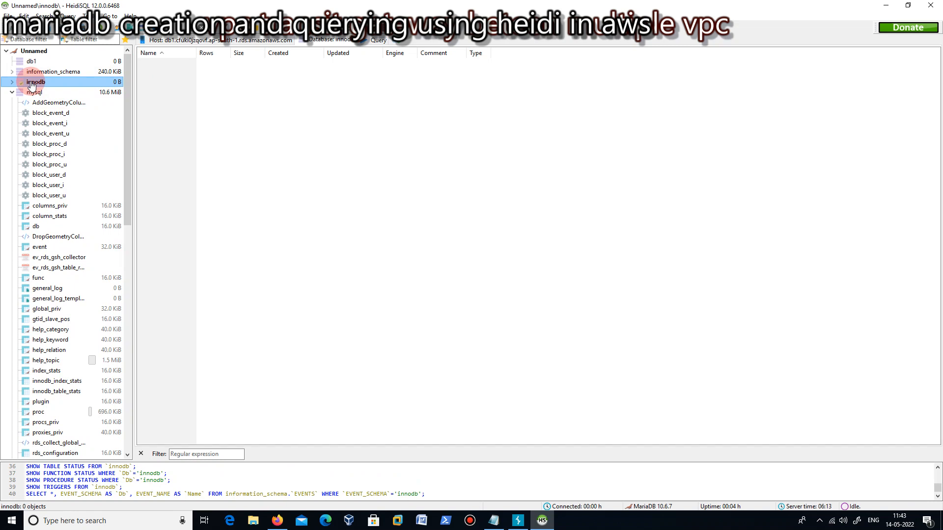
left_click(32, 61)
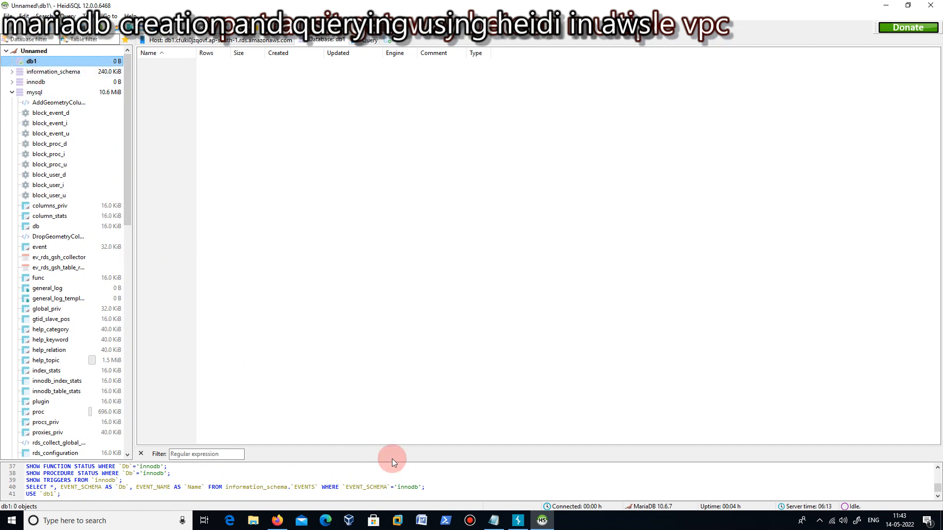
left_click(478, 527)
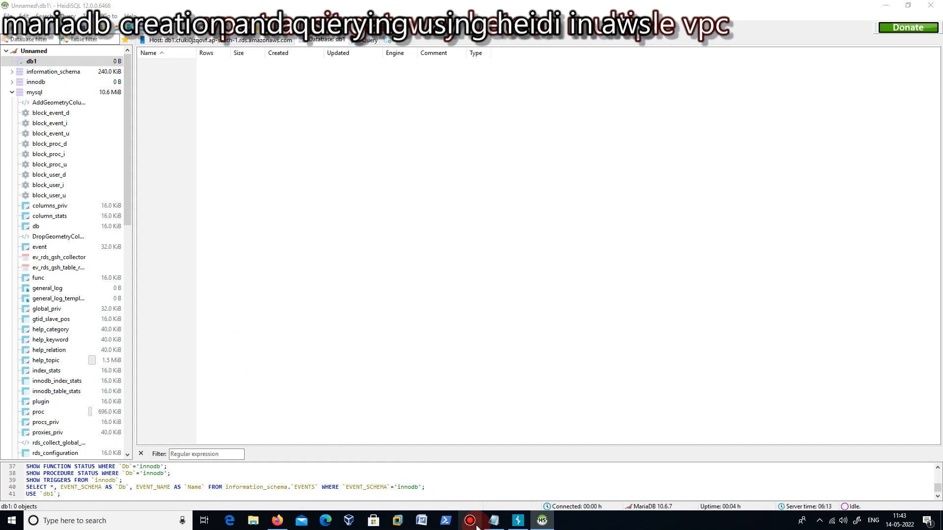
left_click(886, 5)
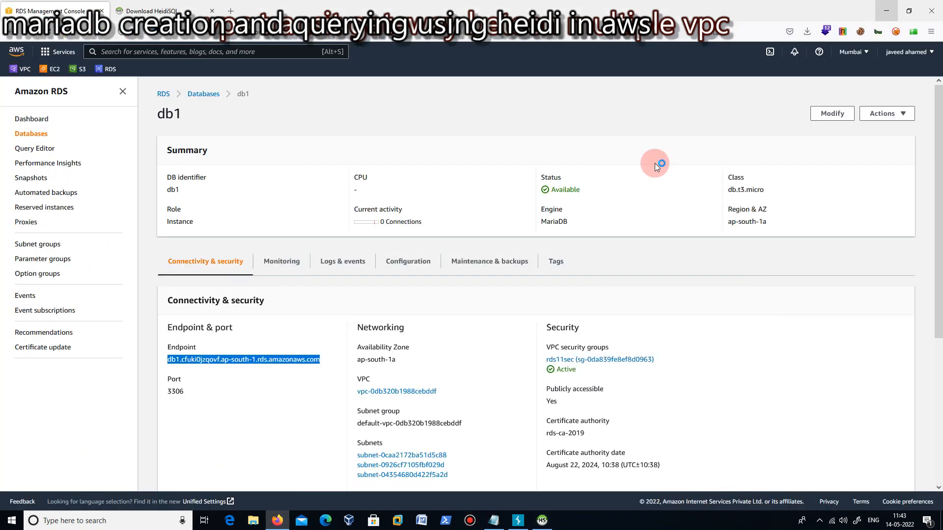
left_click(470, 524)
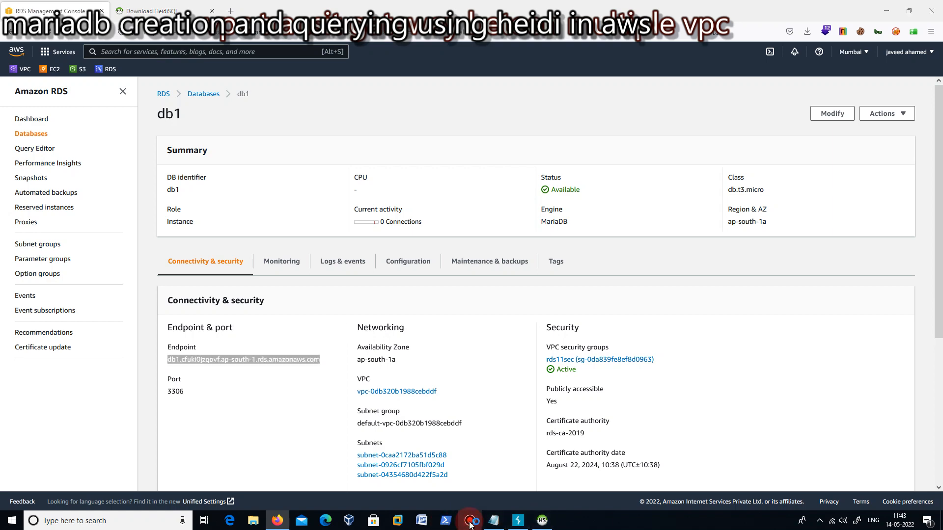
left_click(880, 12)
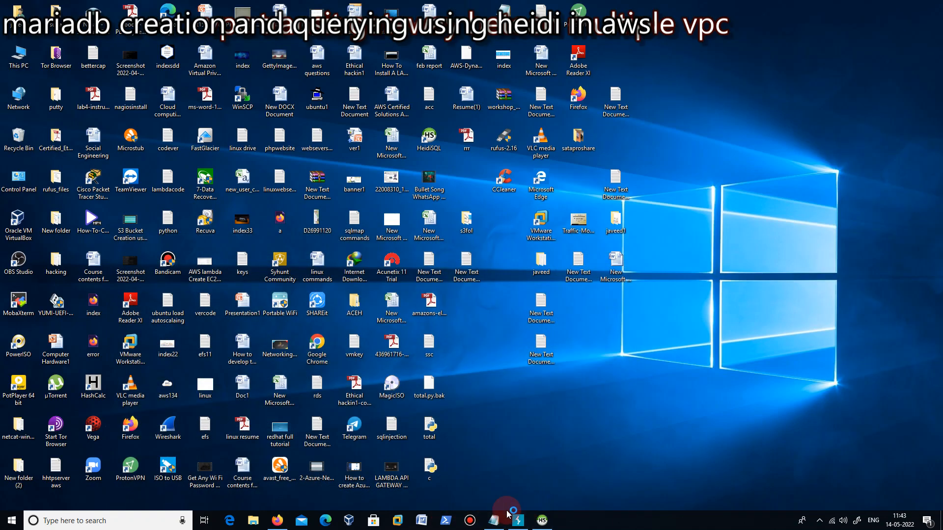
left_click(469, 521)
mouse_move(467, 525)
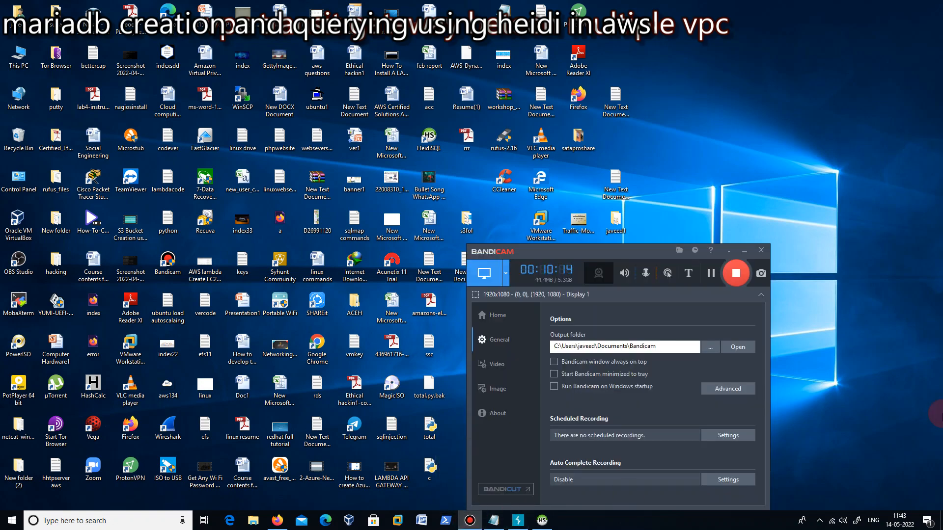